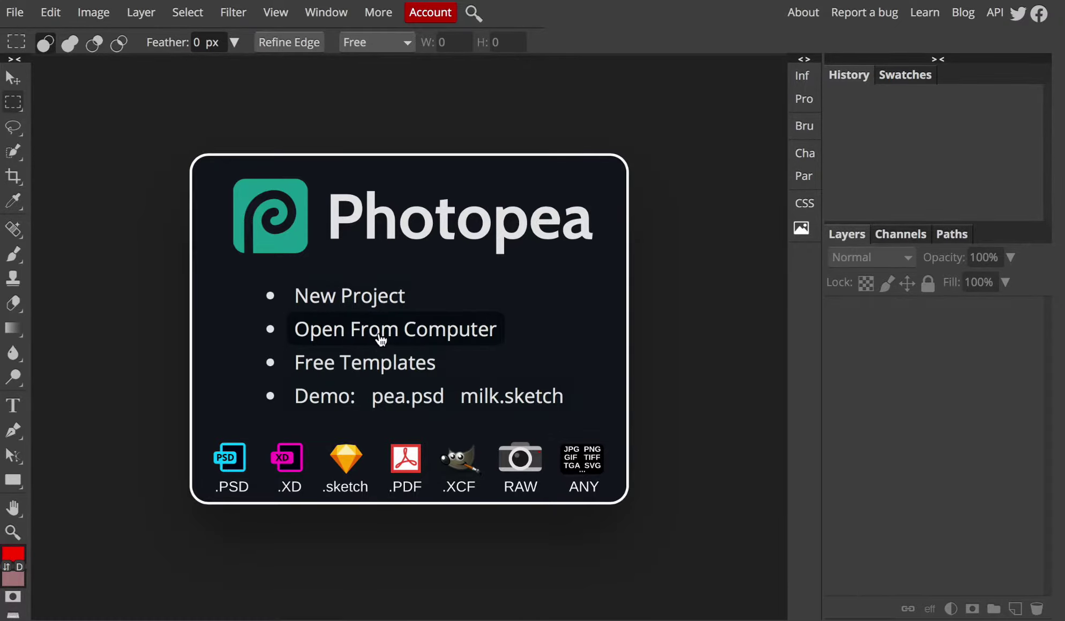
Open the image 18839f21-608b-4acd-a2aa-a944db3e15e7-2060x1236.jpeg from the Celebrity Puzzle folder on the computer.
click(346, 332)
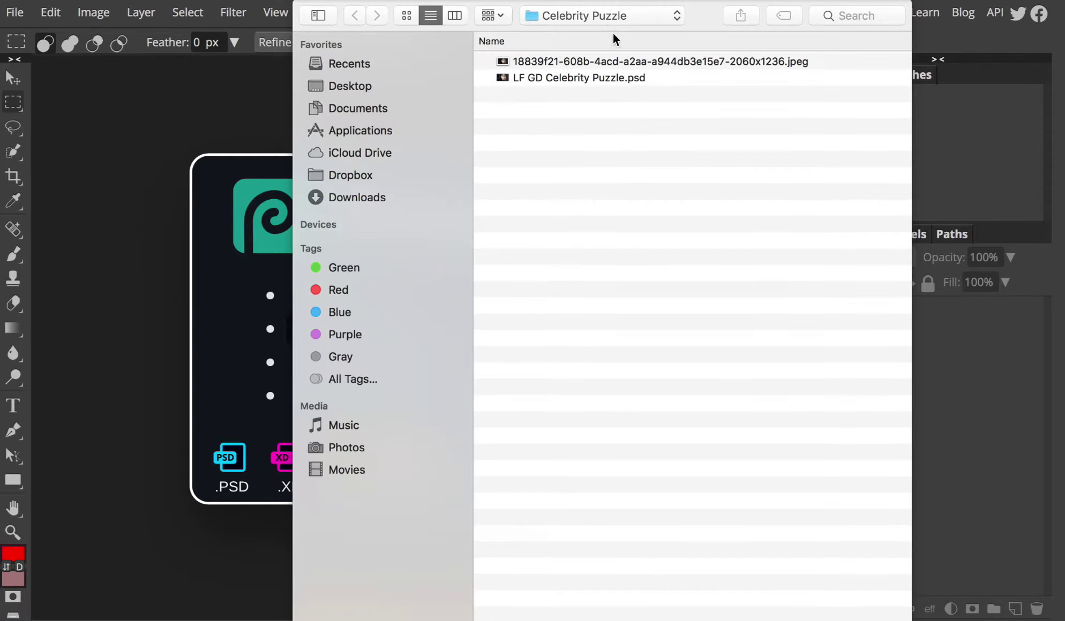
click(586, 62)
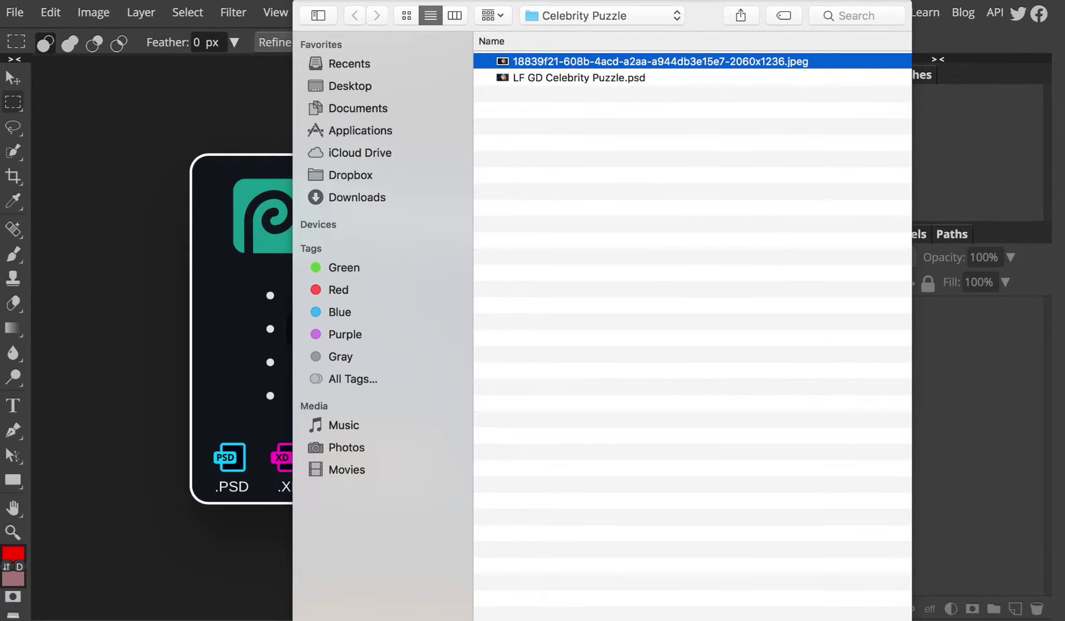
key(Return)
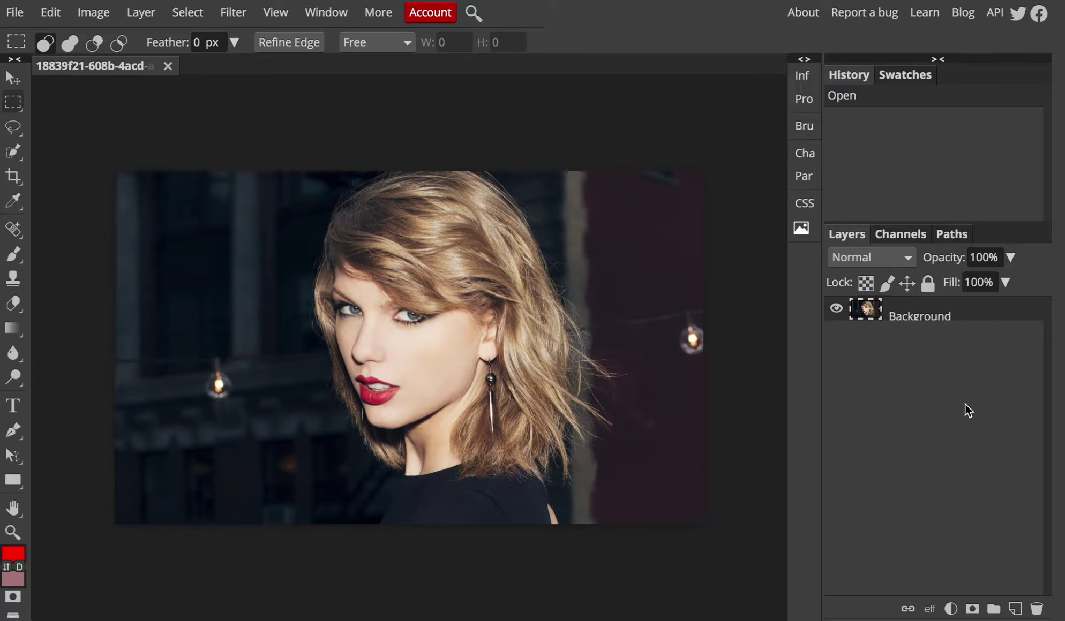
Rename the Background layer as swift.
double_click(916, 317)
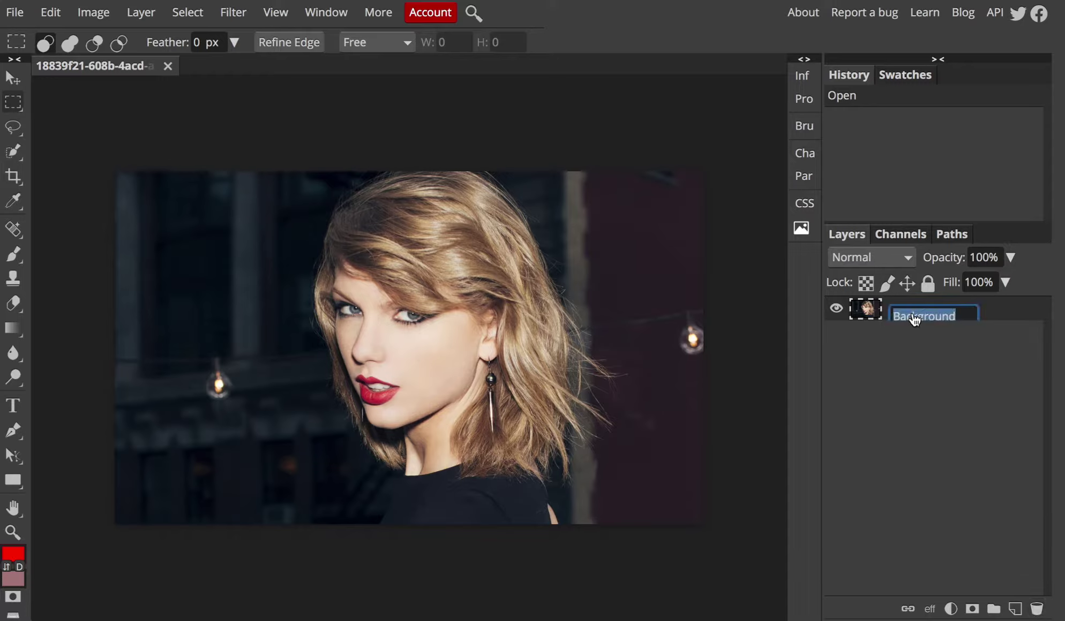
key(BackSpace)
text(swift)
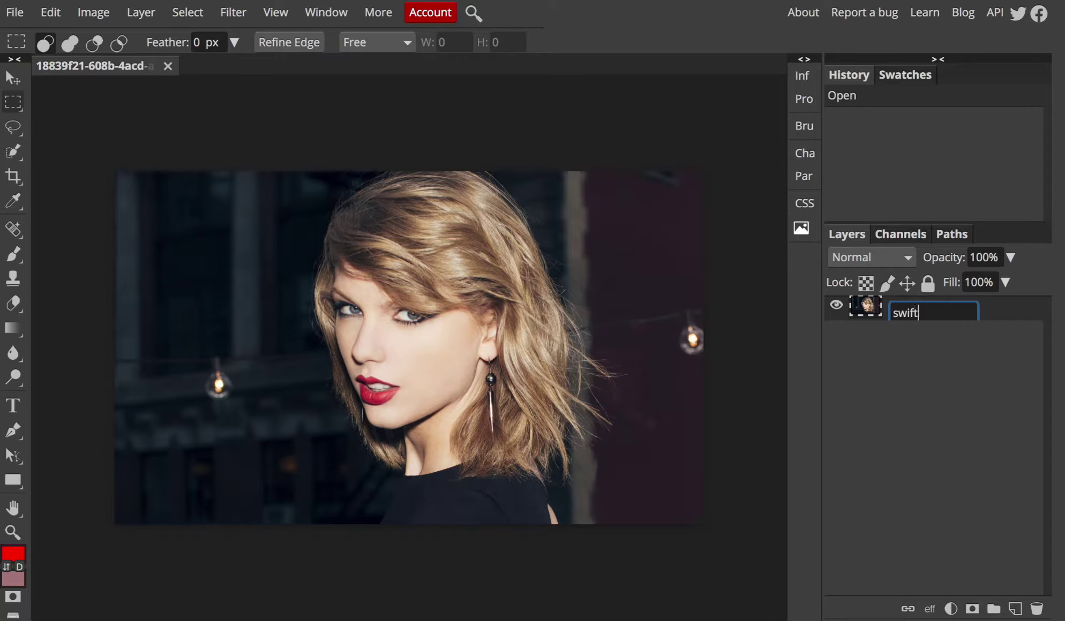
click(914, 346)
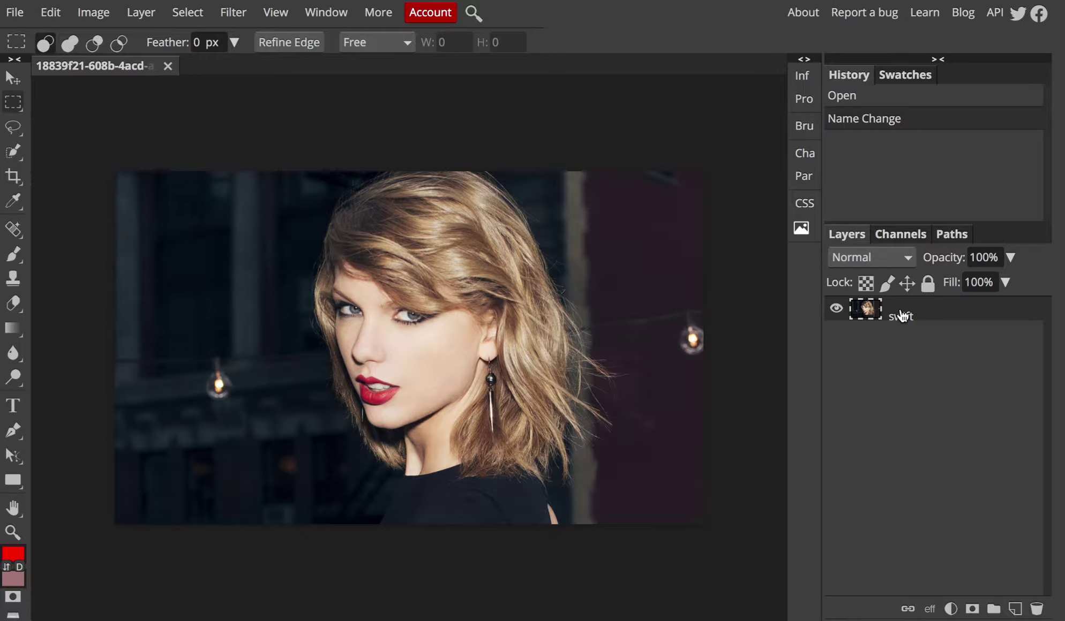
Duplicate the swift layer and hide the original.
drag(903, 316, 1017, 611)
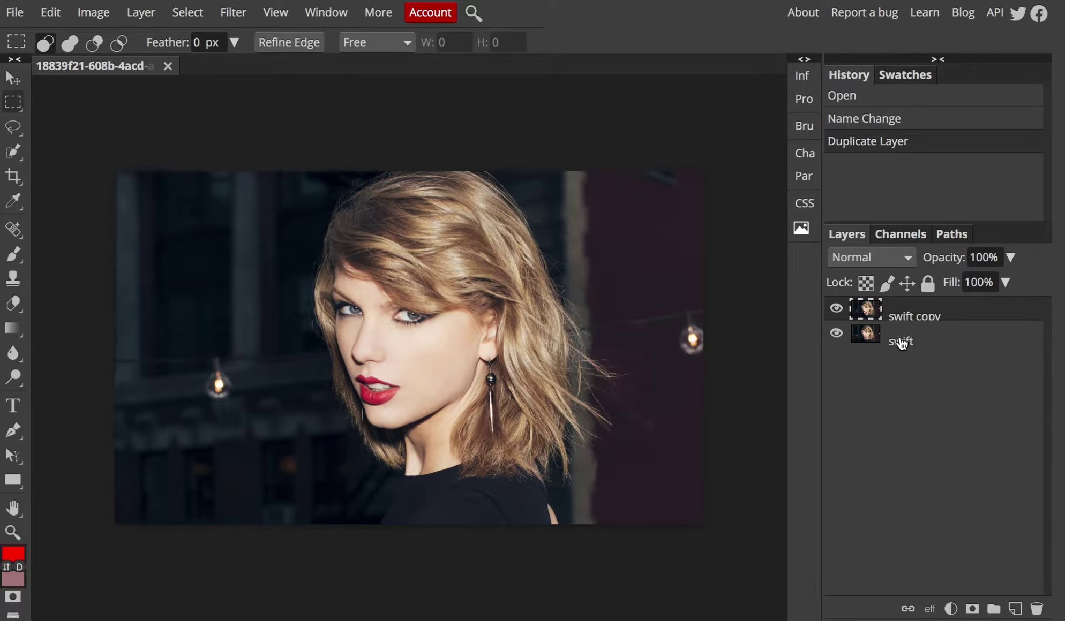
click(837, 336)
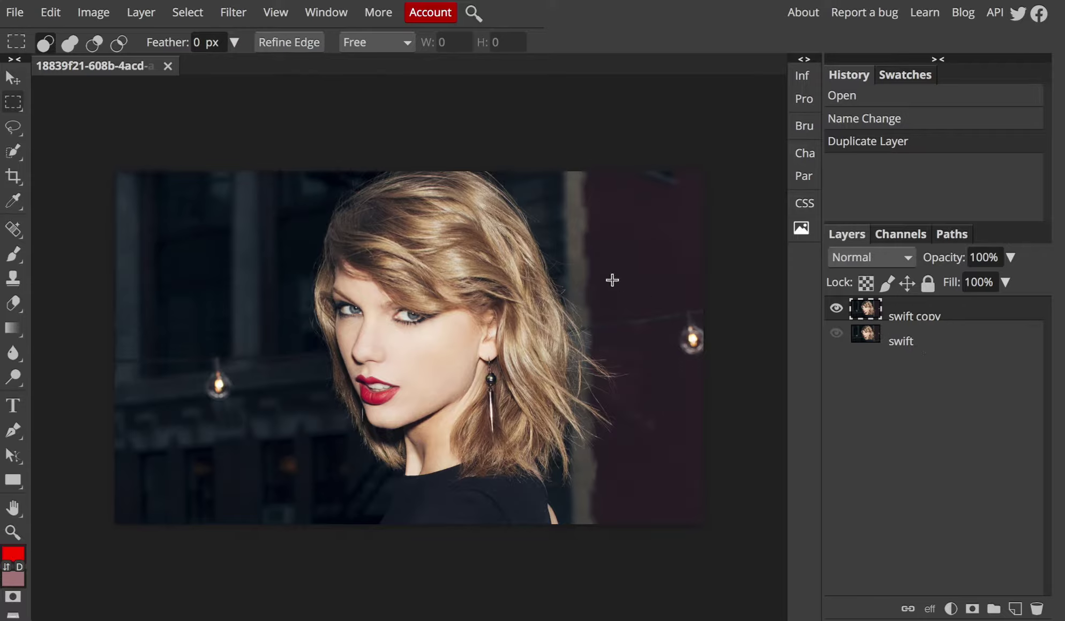
click(17, 105)
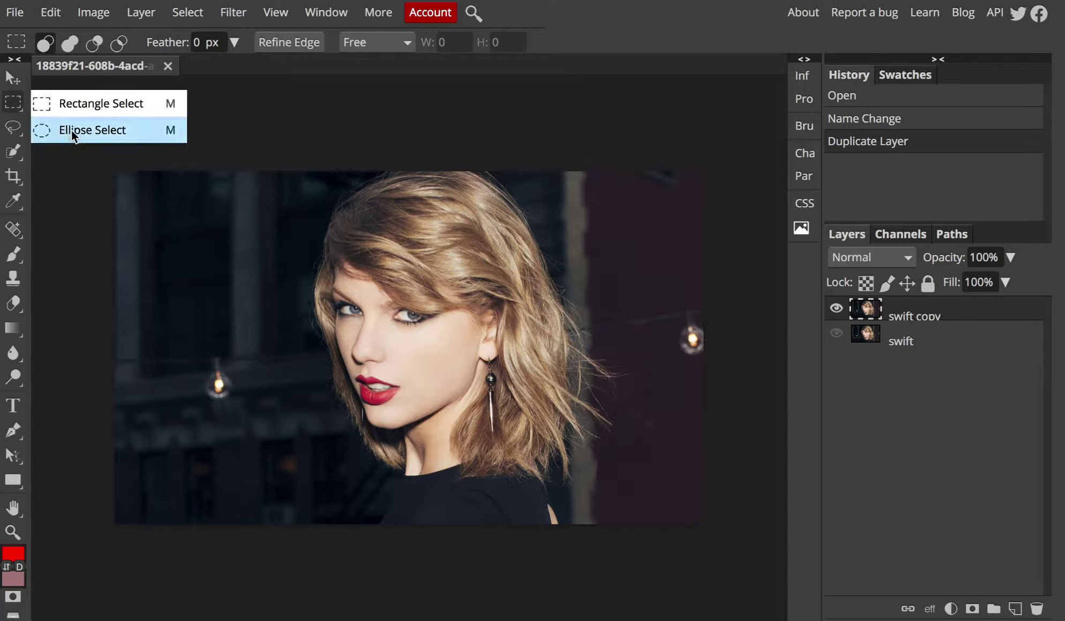
click(85, 137)
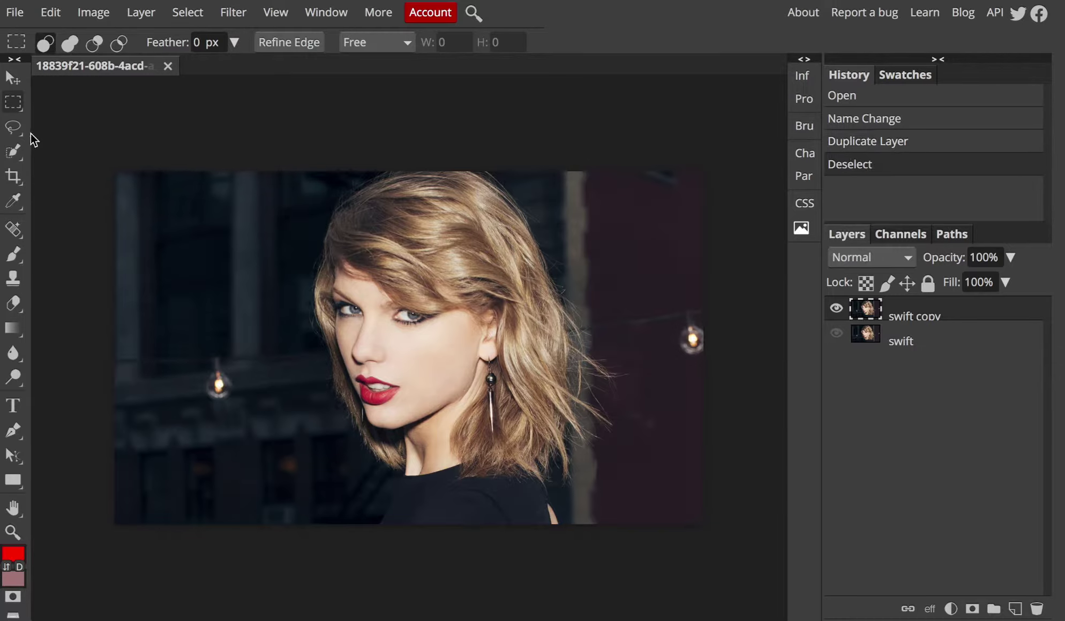
click(13, 129)
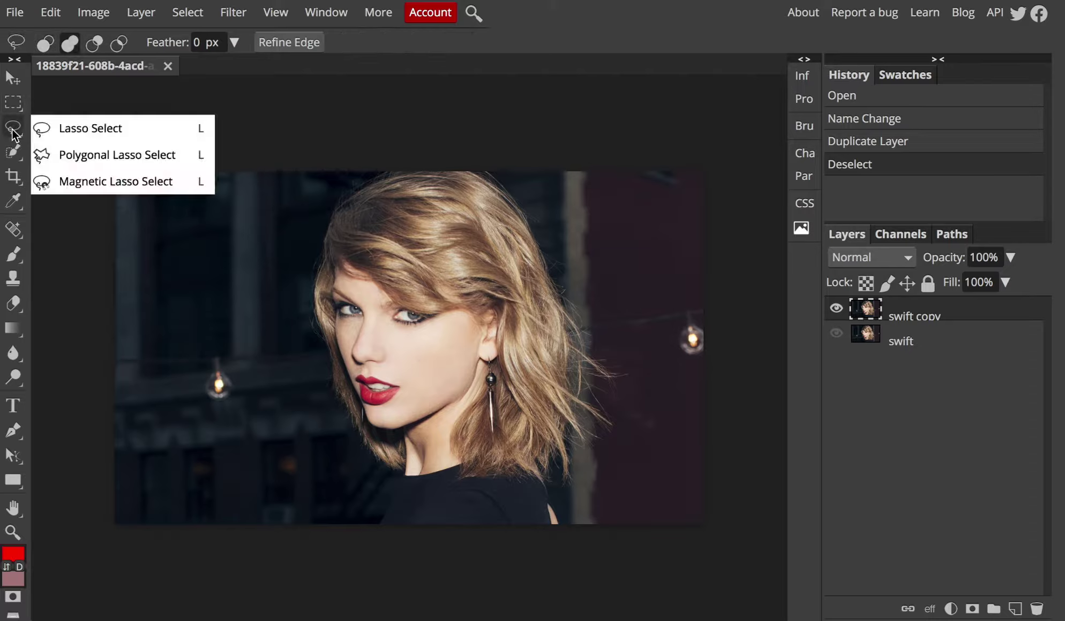
click(106, 132)
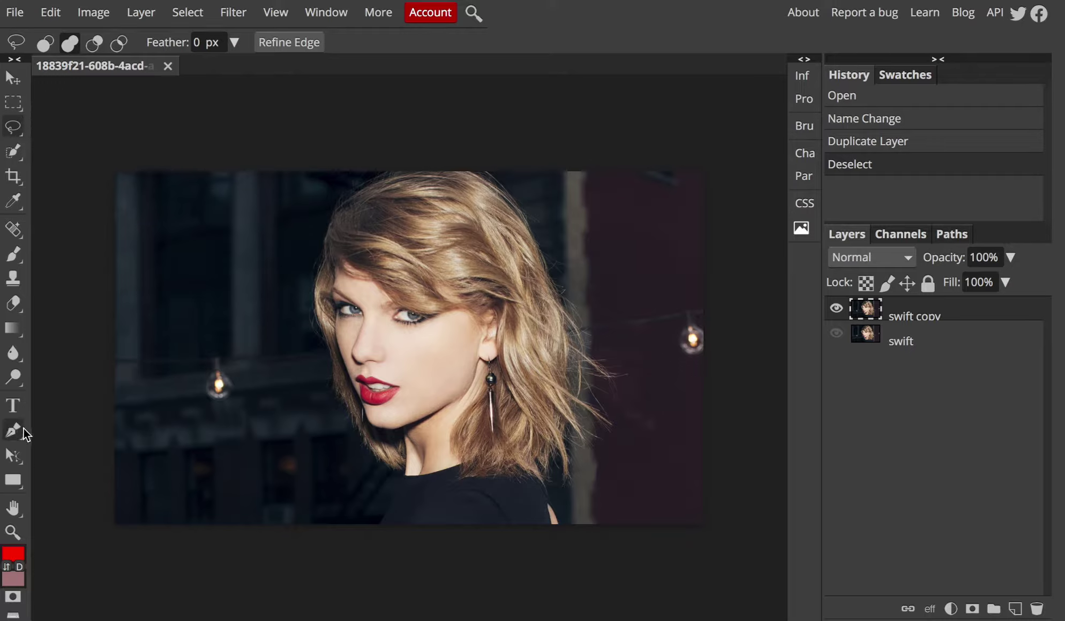
Select a rectangle in the photo's upper-left corner with Rectangle Select and copy it to a new layer with Layer Via Copy.
click(15, 107)
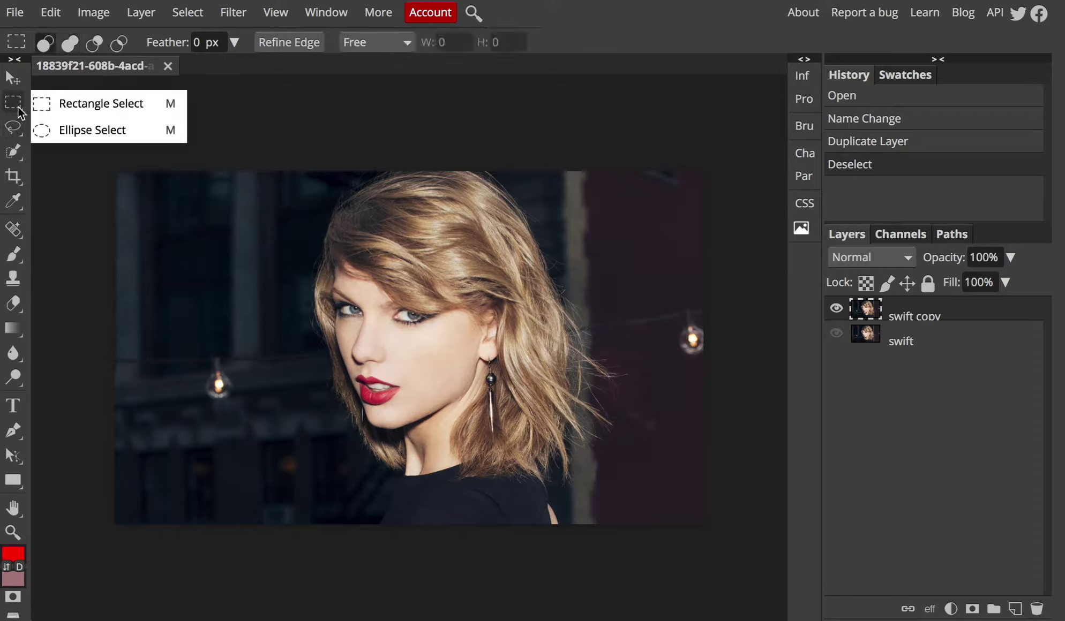
click(58, 102)
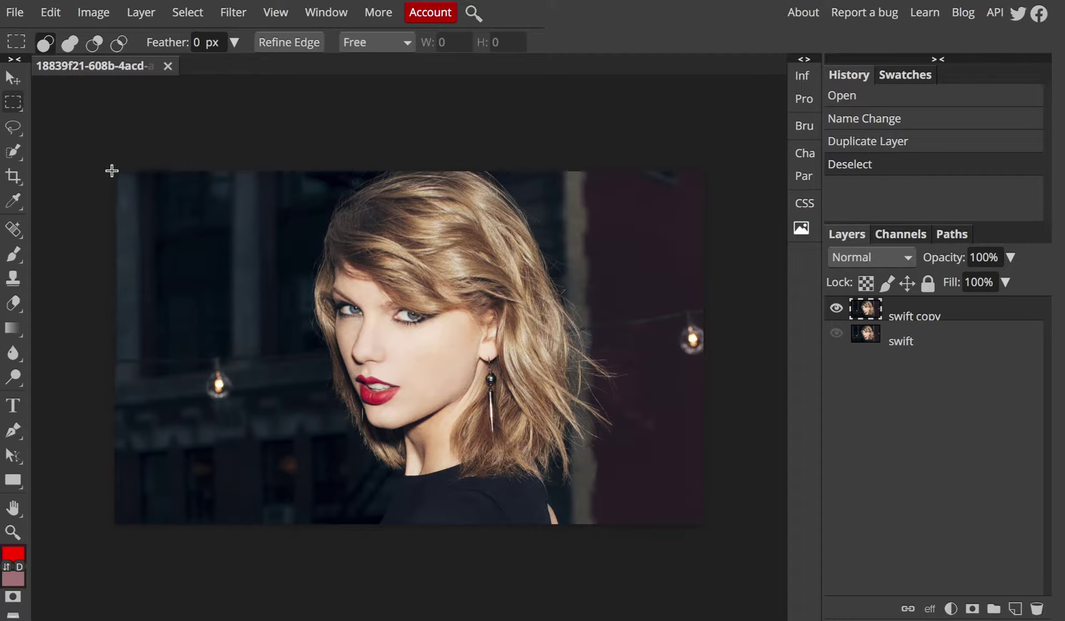
drag(107, 169, 232, 253)
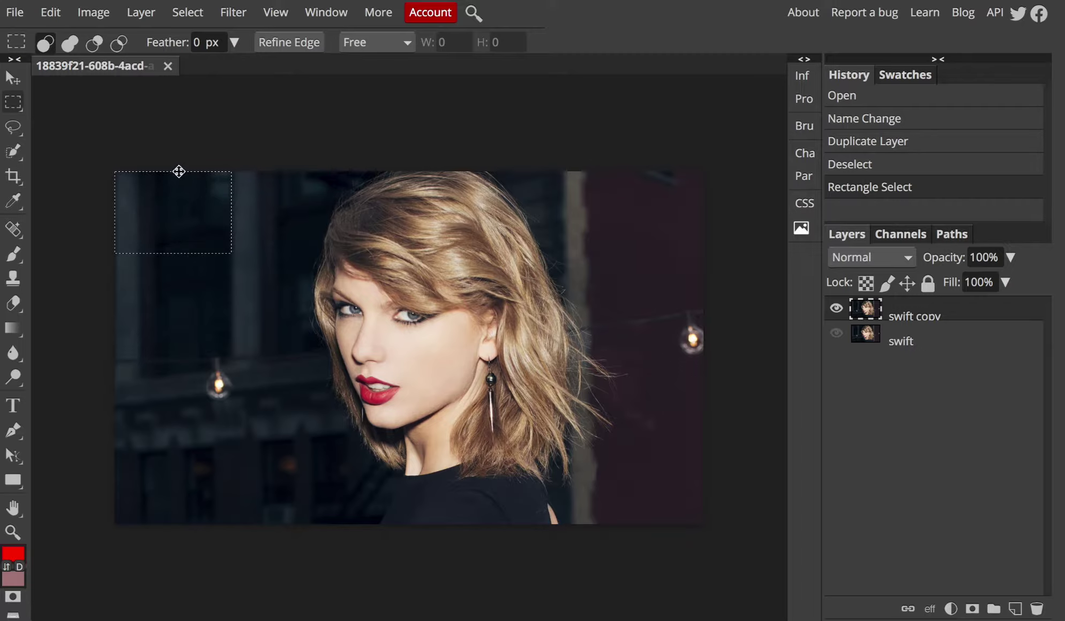
click(146, 16)
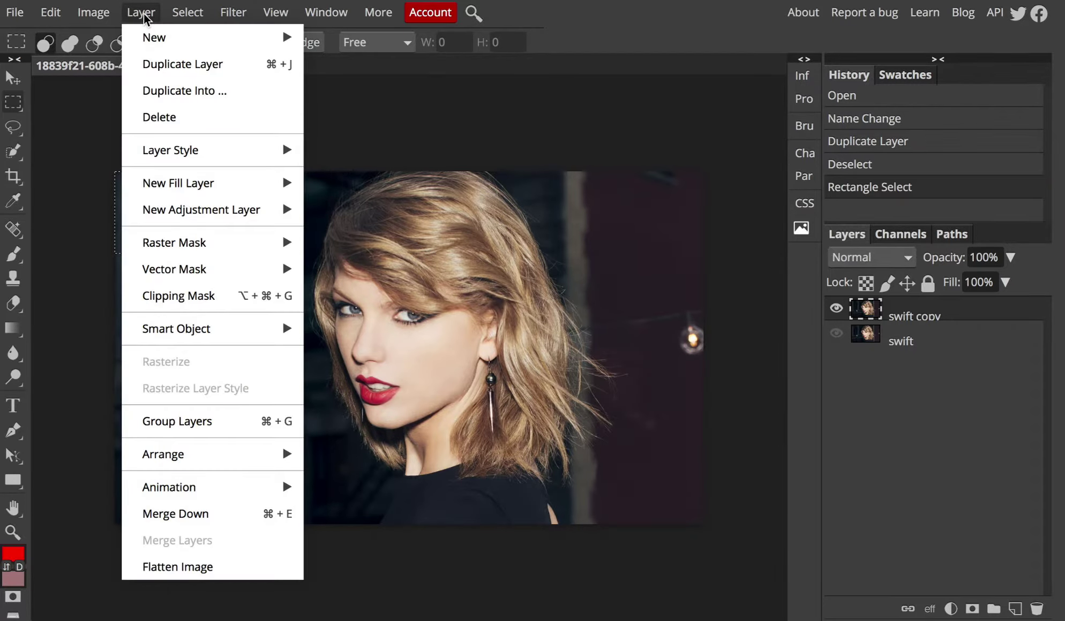
mouse_move(276, 34)
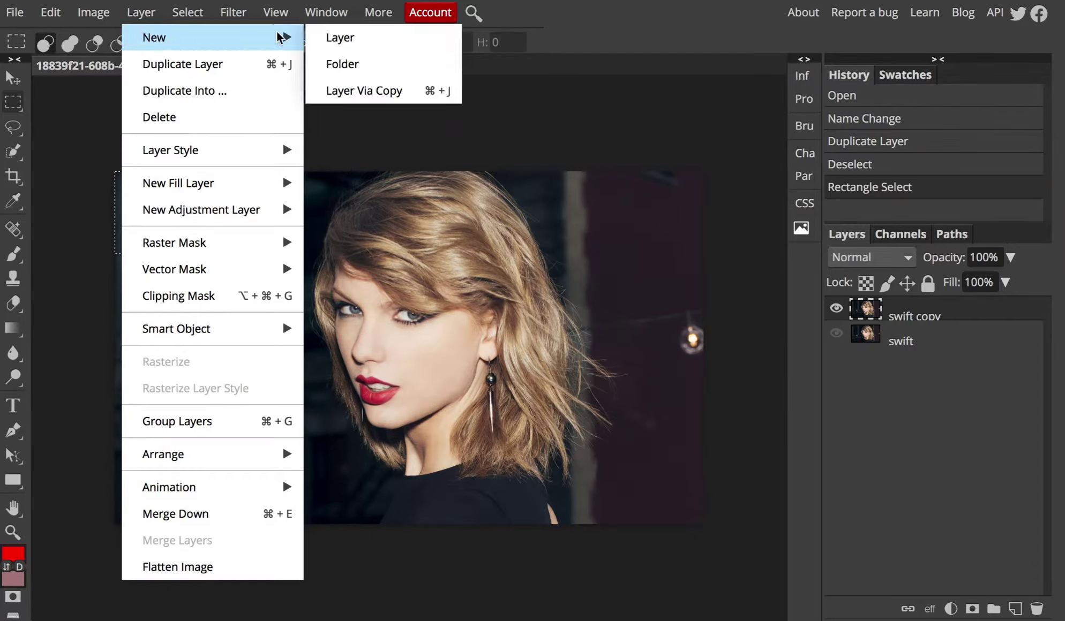
click(390, 96)
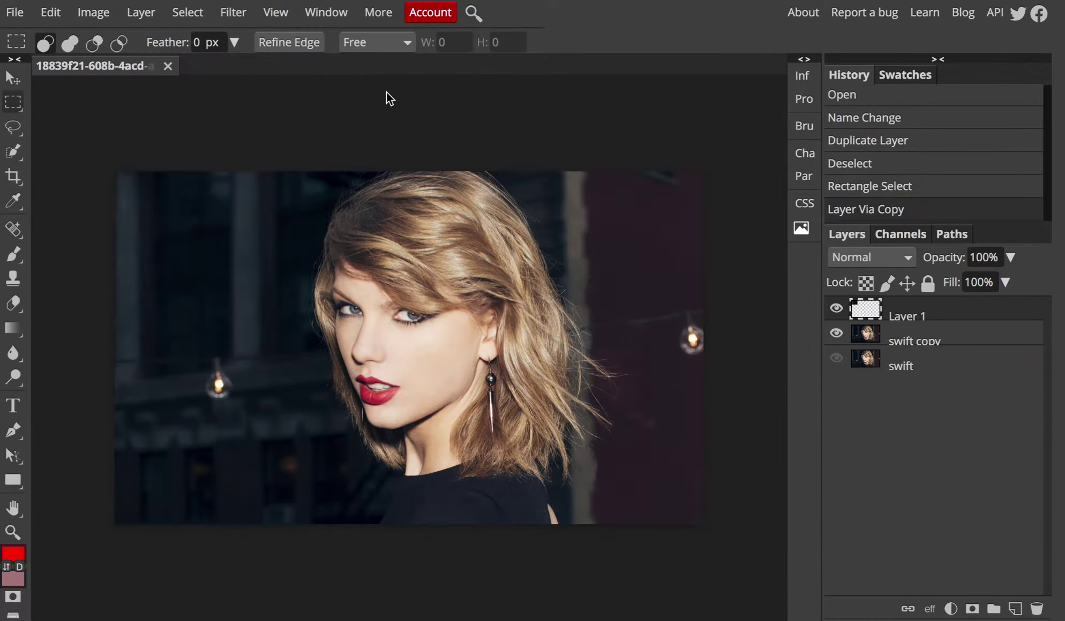
Check the copied corner piece by toggling the visibility of the swift copy layer and the piece's layer, leaving both visible.
click(836, 335)
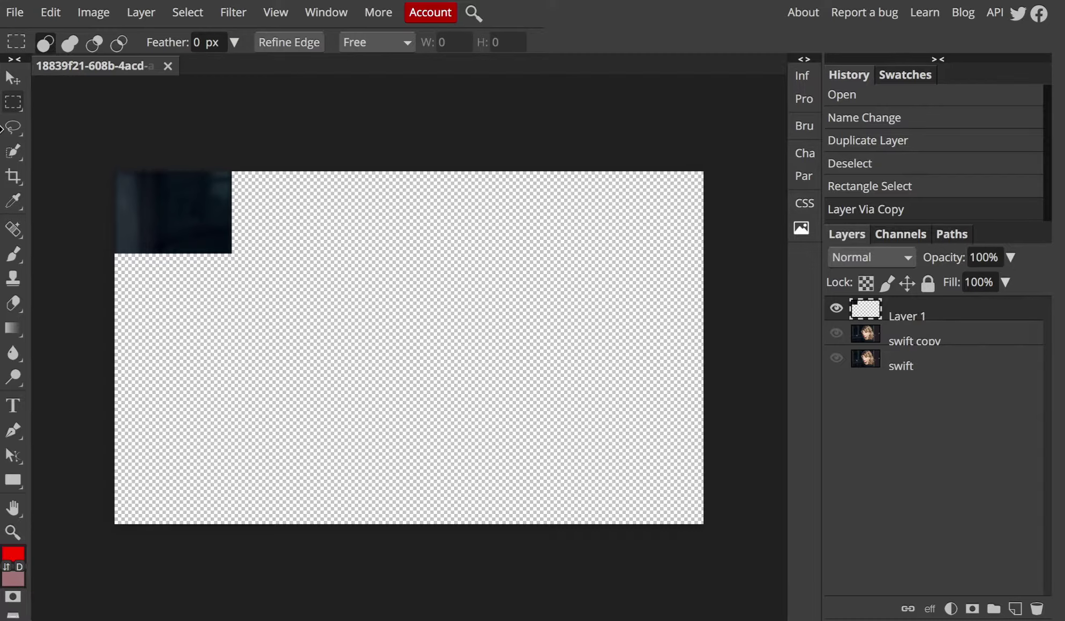
click(843, 312)
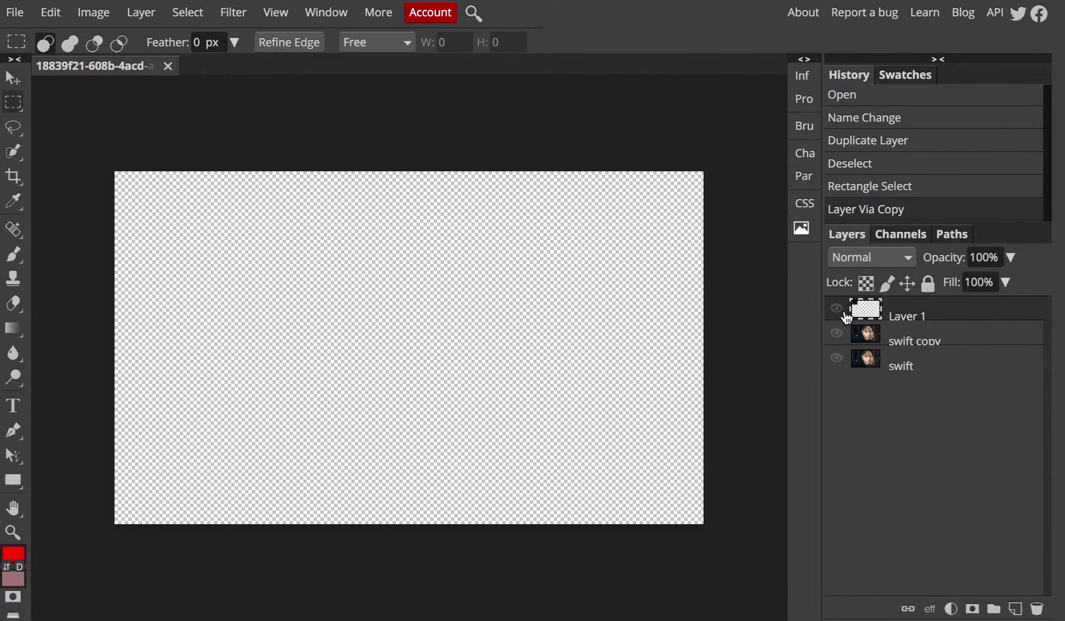
click(843, 313)
click(841, 337)
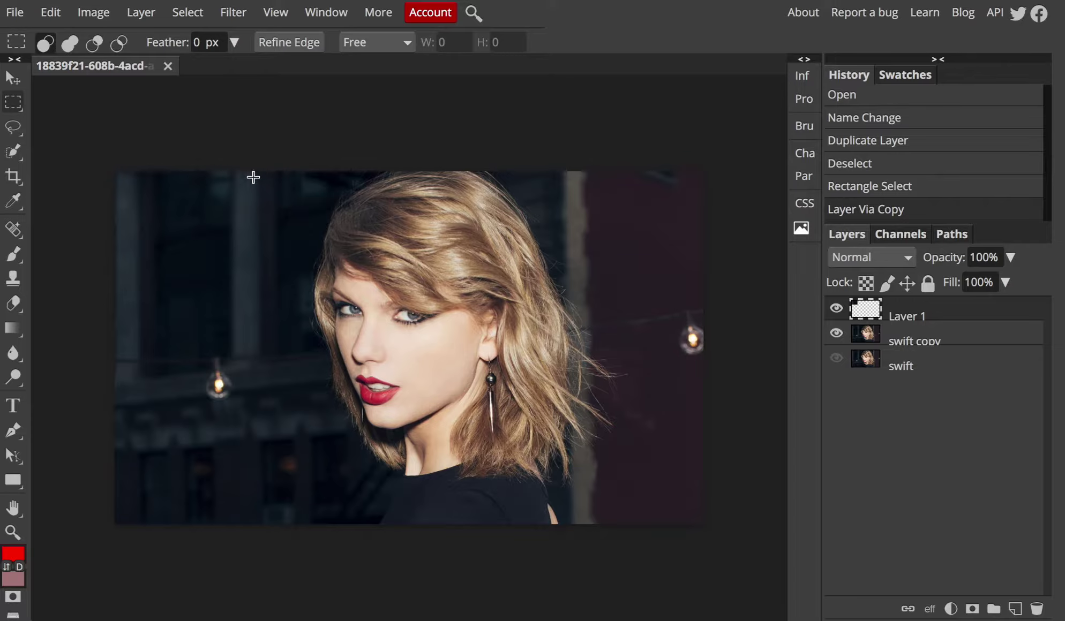
Set the opacity of the swift copy layer to 50%.
click(925, 337)
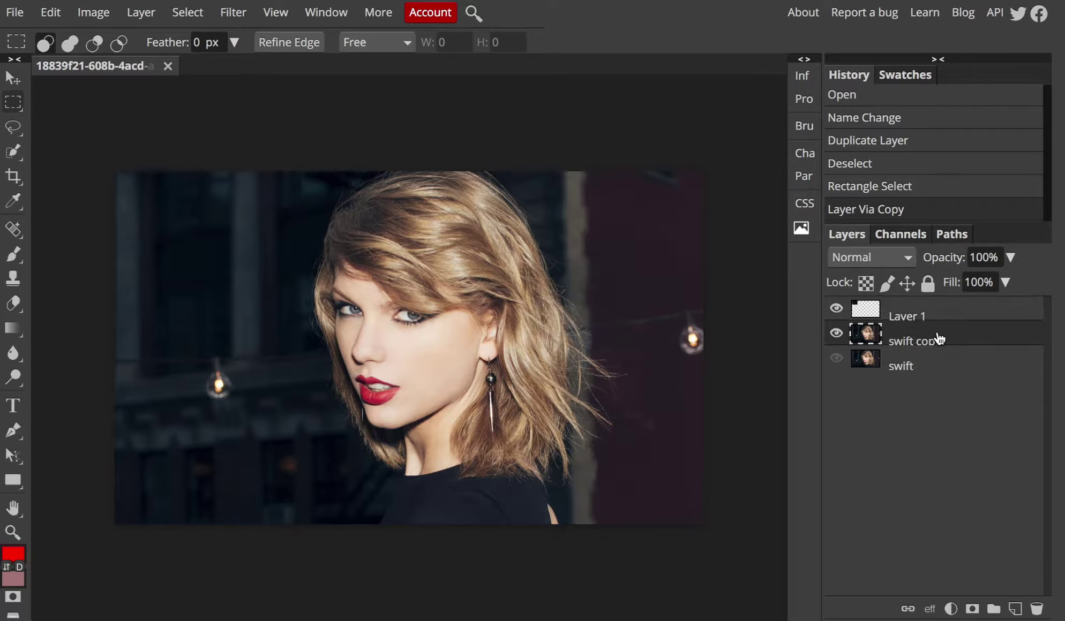
click(1012, 258)
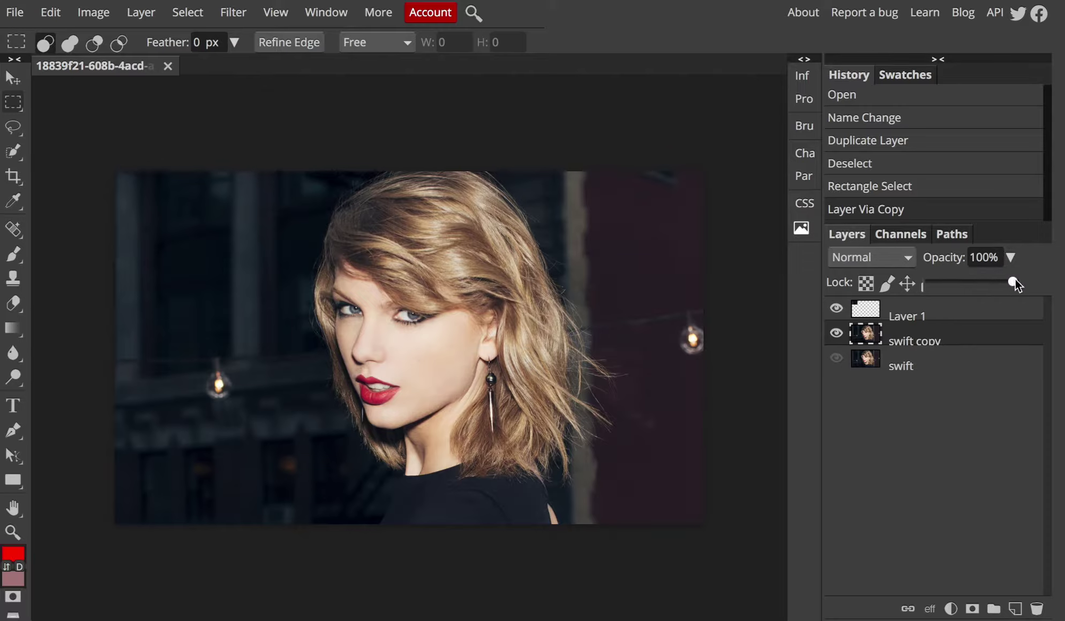
drag(1014, 279, 975, 286)
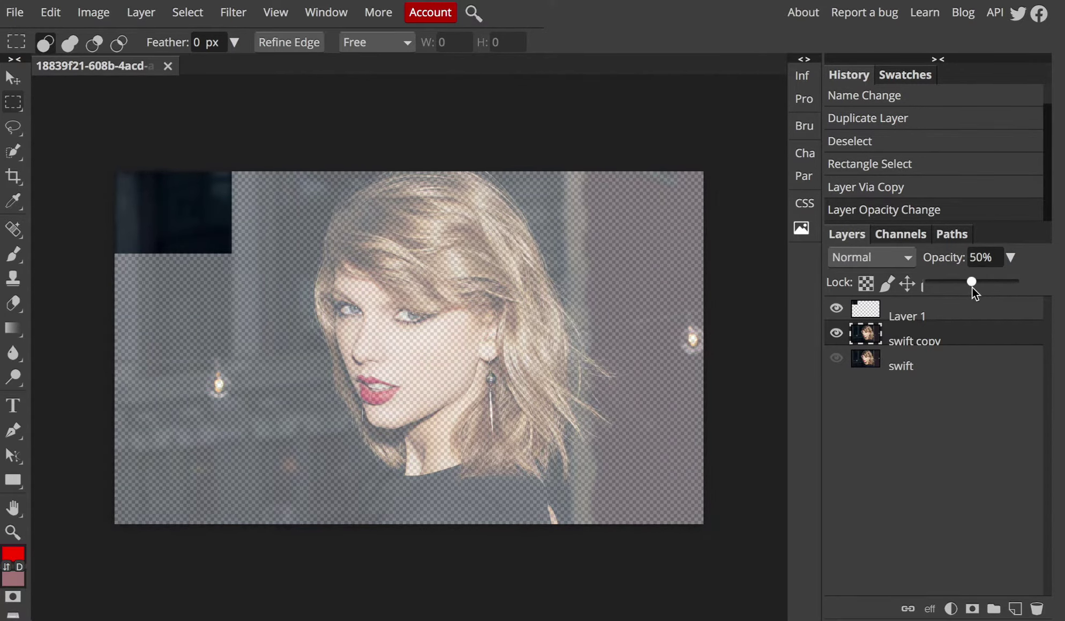
click(977, 257)
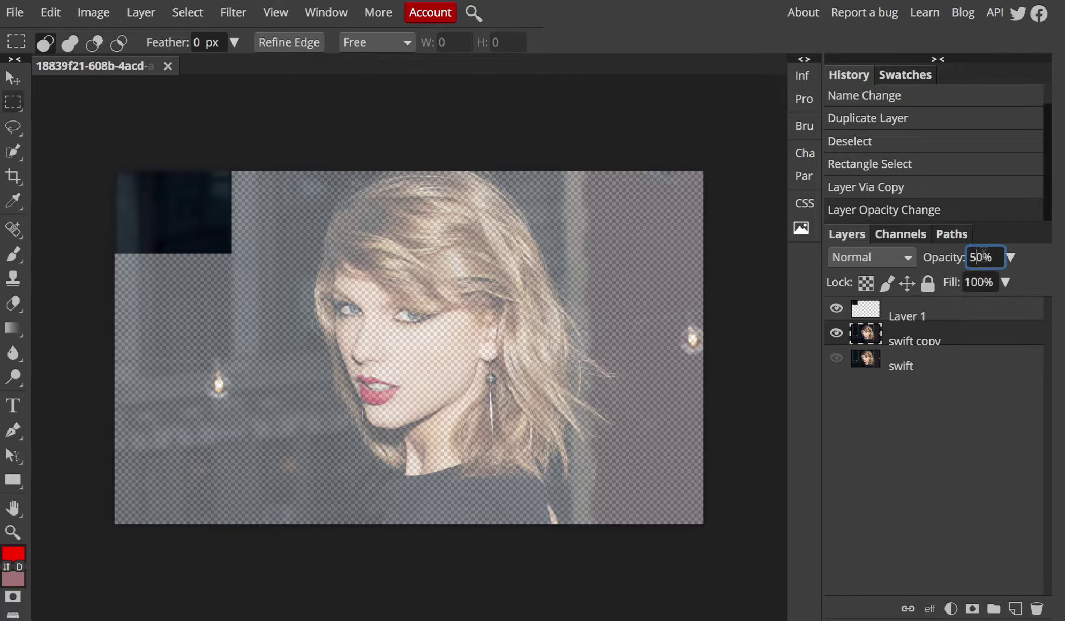
key(Up)
click(1029, 271)
Select a rectangle directly beneath the corner piece on the swift copy layer, matching the piece's width.
scroll(193, 253, up, 6)
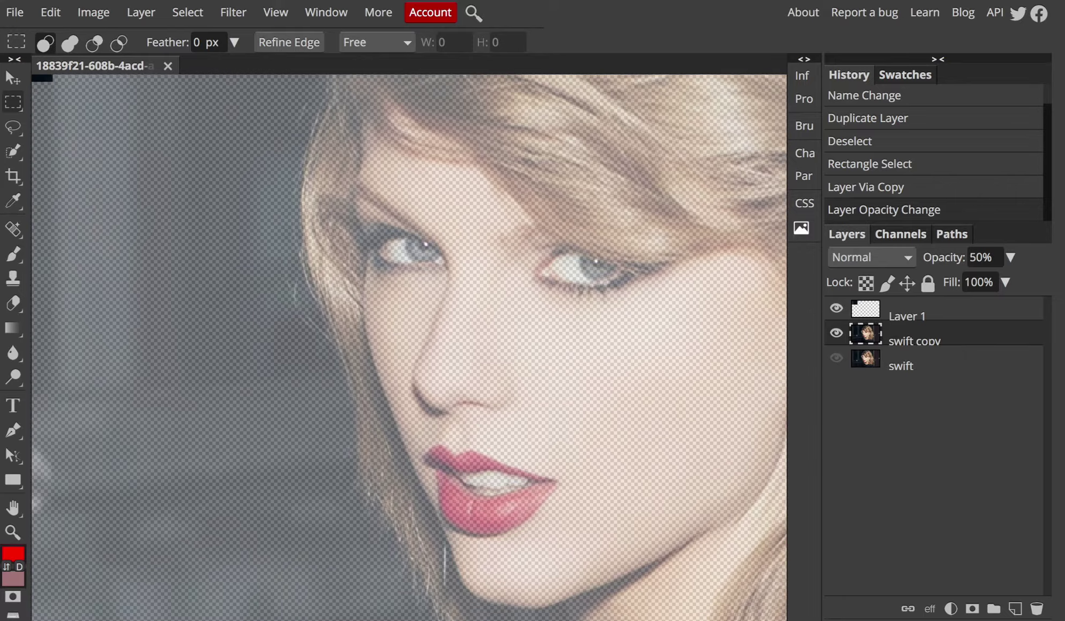
scroll(410, 347, left, 5)
scroll(409, 347, up, 2)
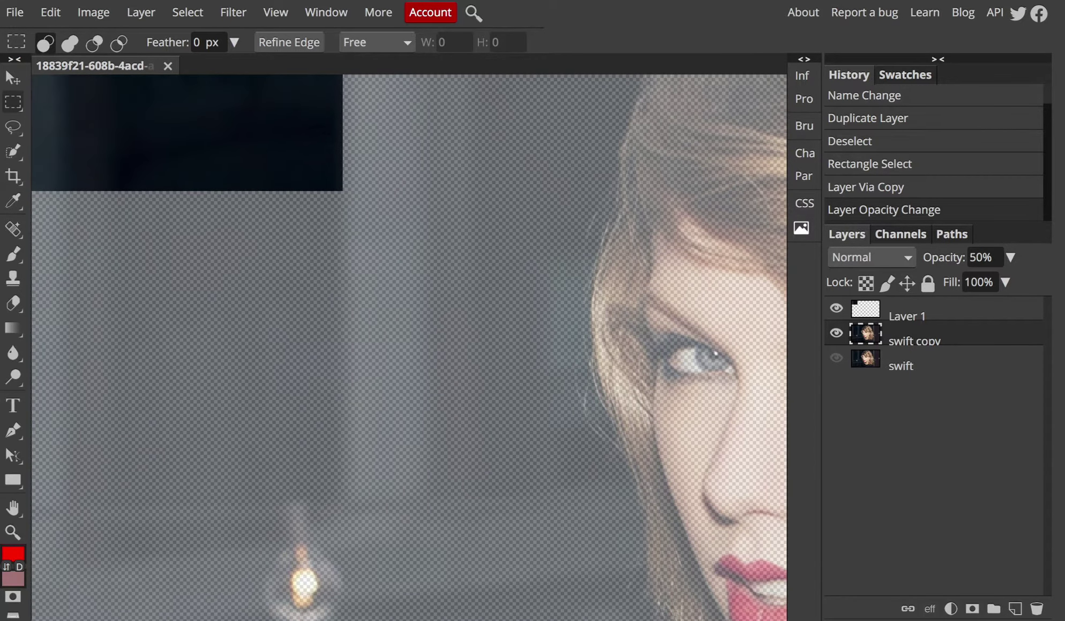
scroll(409, 347, left, 3)
scroll(409, 347, up, 1)
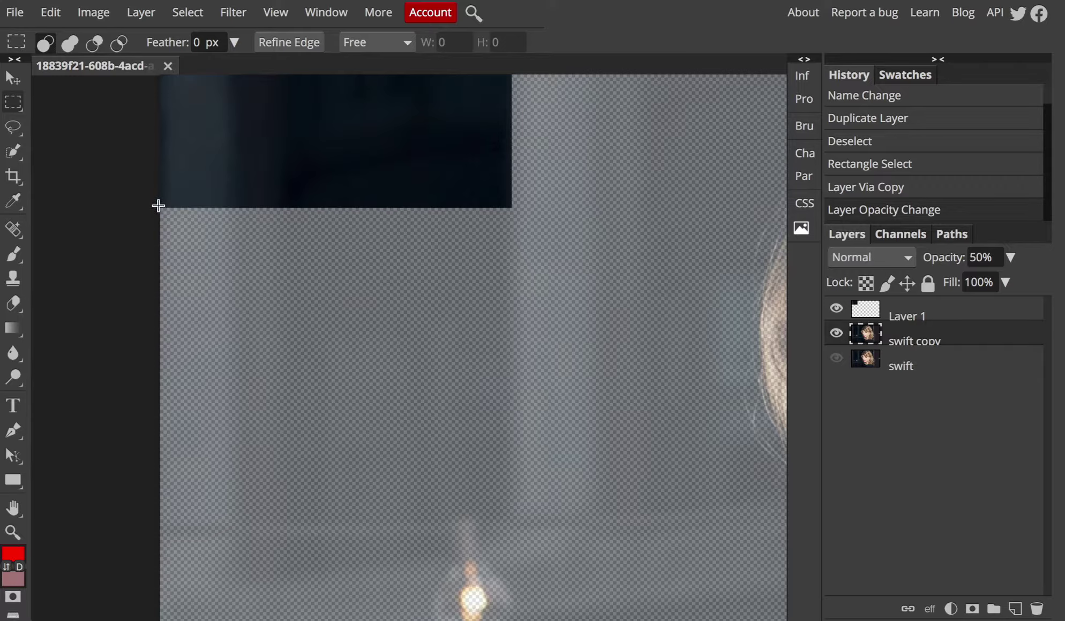
drag(158, 206, 511, 423)
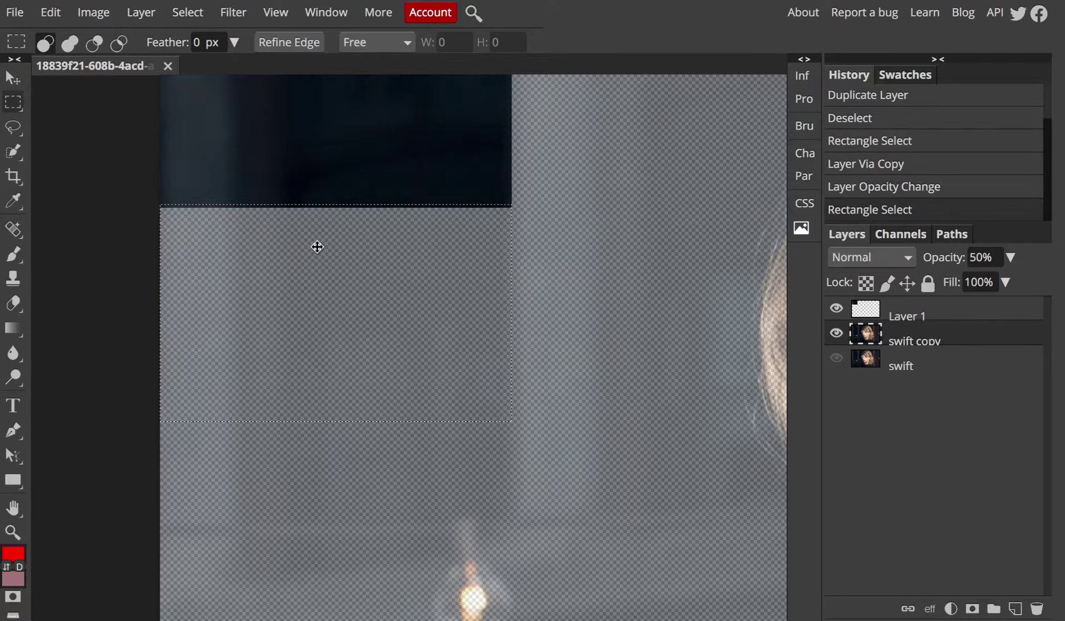
Nudge the selected area down with the Move tool until its upper edge meets the corner piece's lower edge.
click(11, 80)
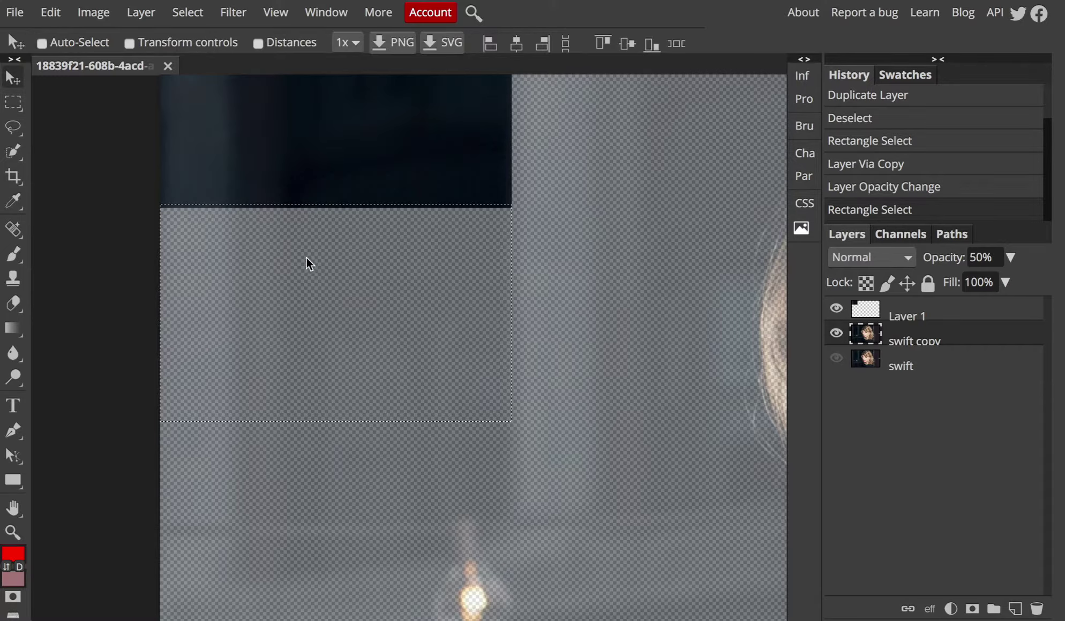
drag(309, 268, 307, 259)
key(Down)
key(Down)
key(Down)
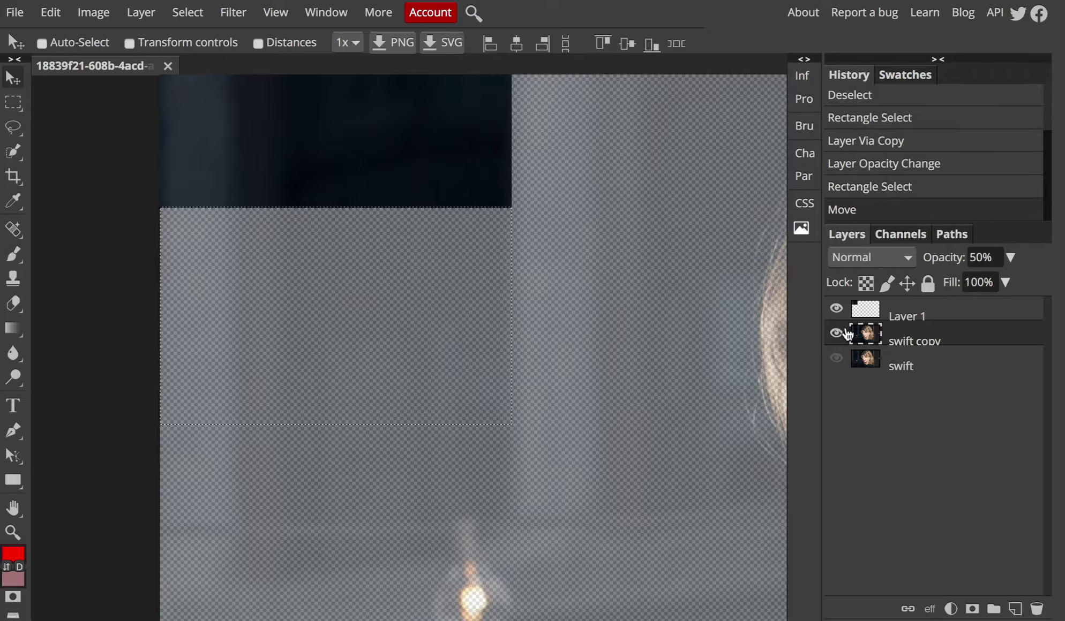
Copy the selected area beneath the corner piece to its own layer with Layer Via Copy.
click(138, 13)
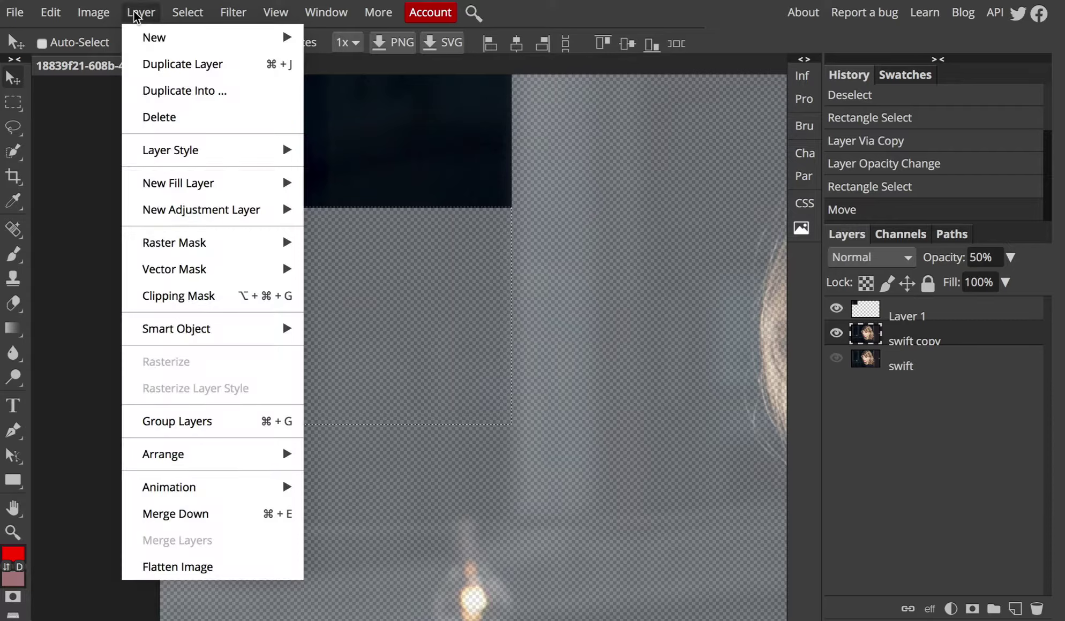
mouse_move(160, 37)
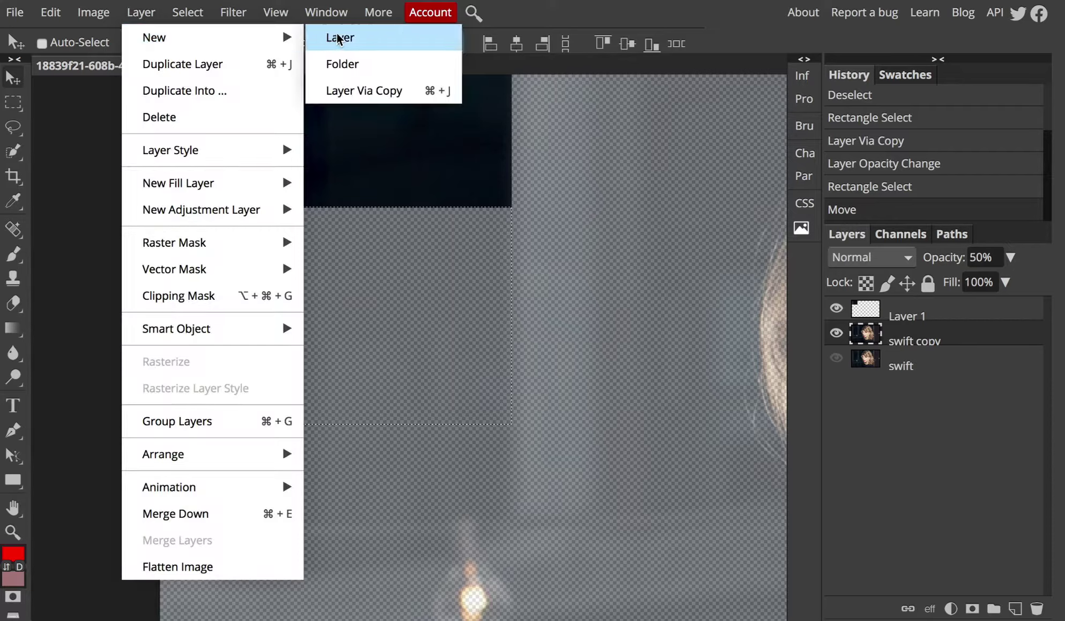
click(369, 102)
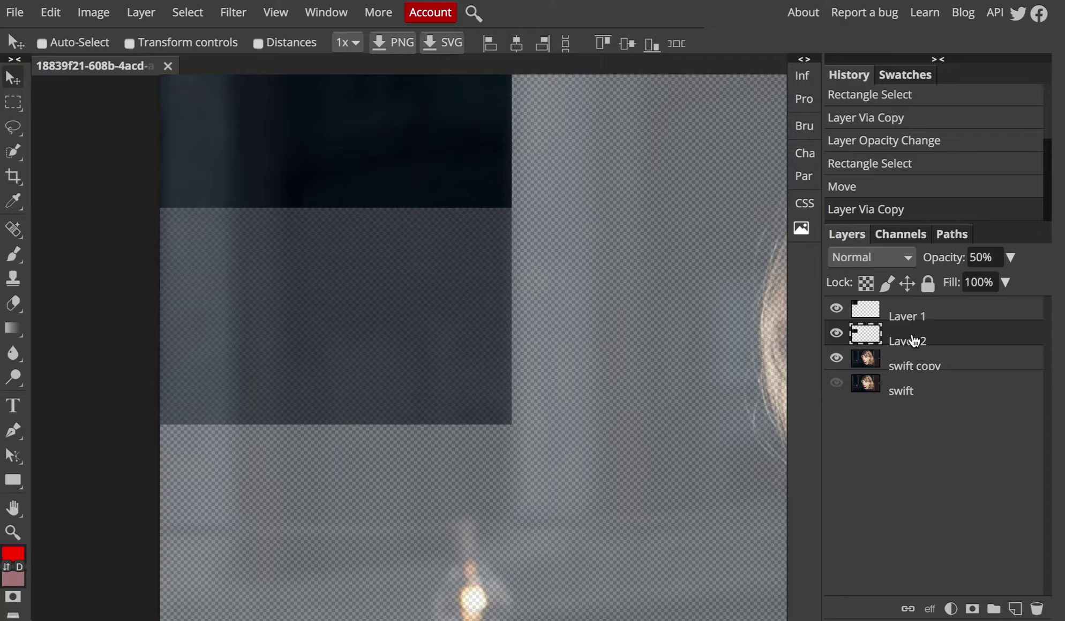
Set the opacity of the piece beneath the corner to 100% and hide the swift copy layer.
click(1009, 257)
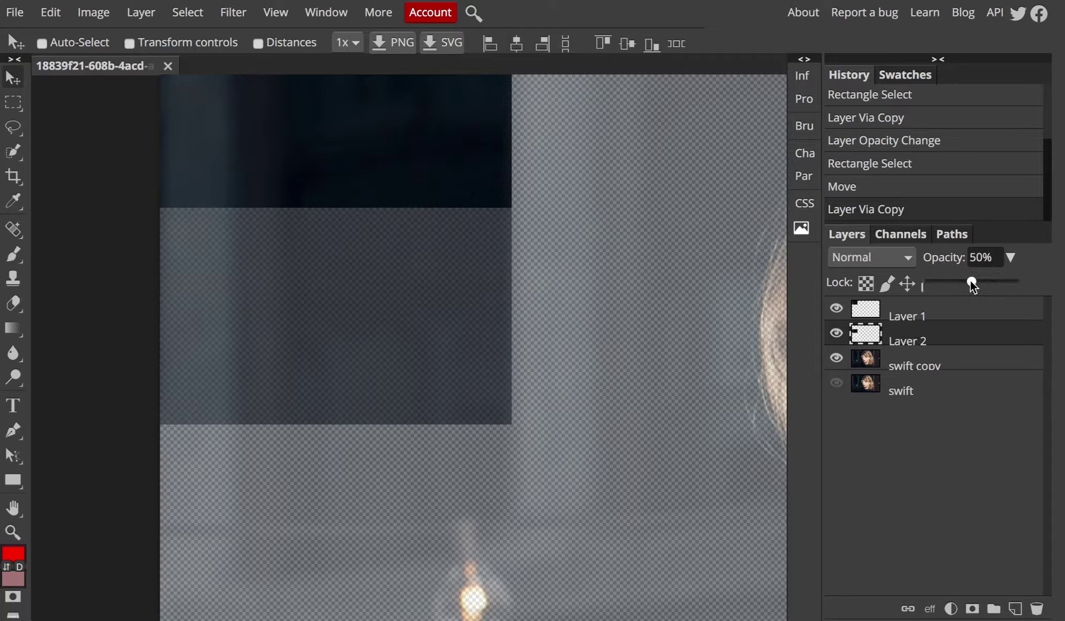
drag(972, 283, 1034, 286)
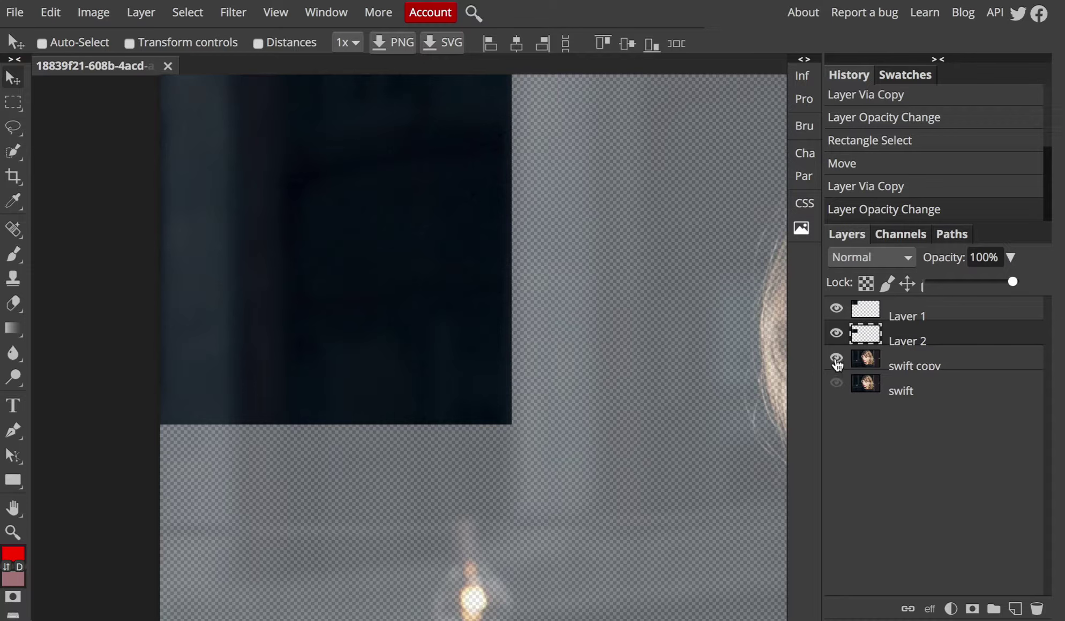
click(837, 362)
key(ctrl+0)
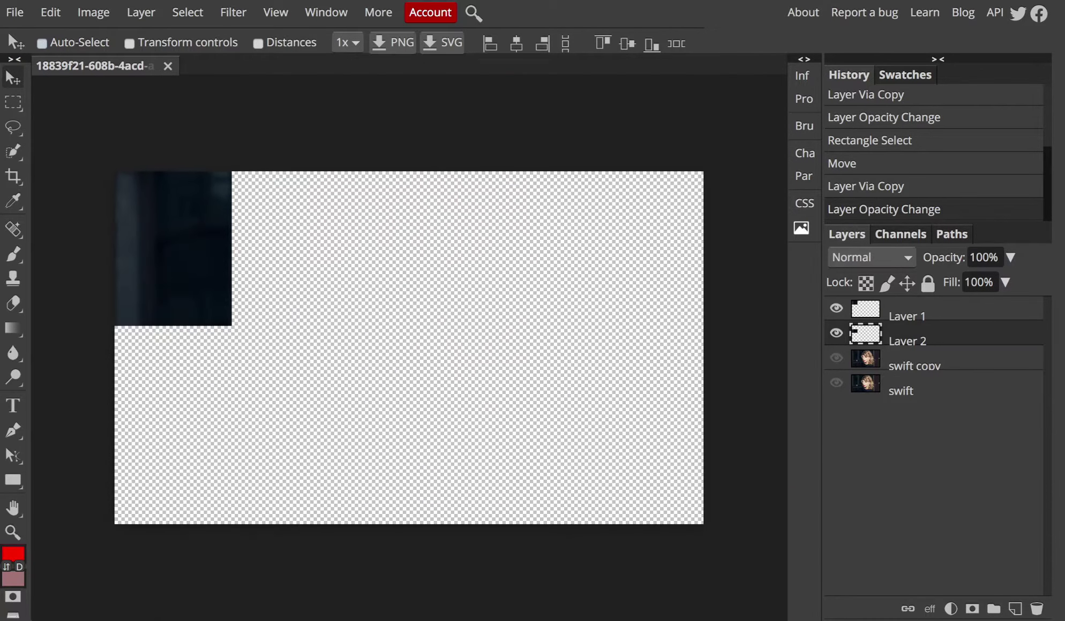
Toggle the visibility of the two piece layers and show the swift copy layer again to check the cut pieces.
click(836, 333)
click(836, 332)
click(837, 358)
click(836, 333)
click(836, 308)
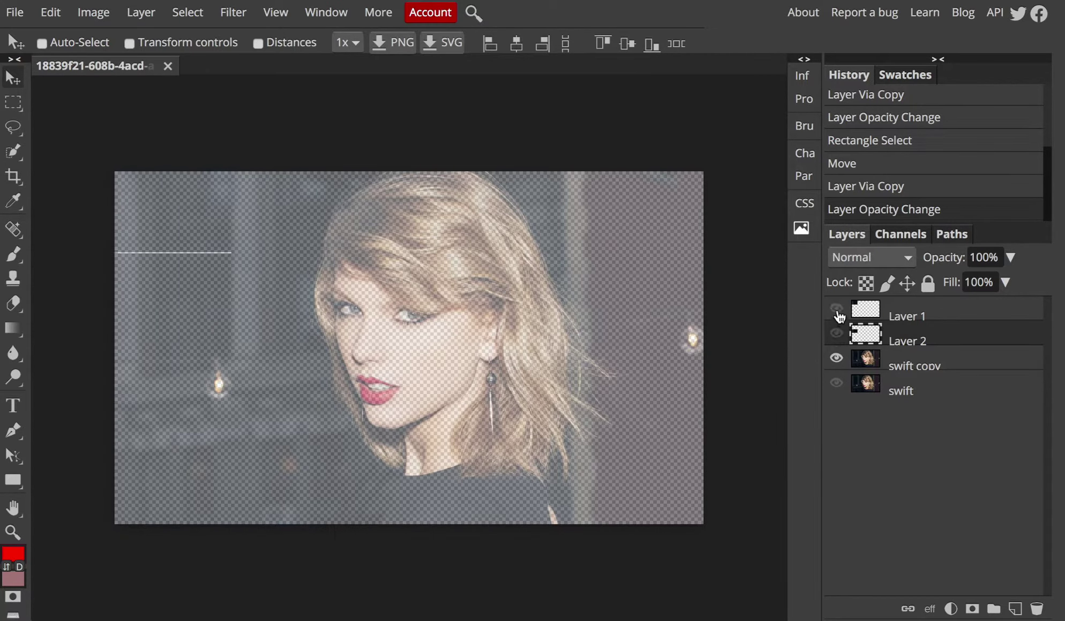
click(836, 309)
click(837, 333)
click(836, 309)
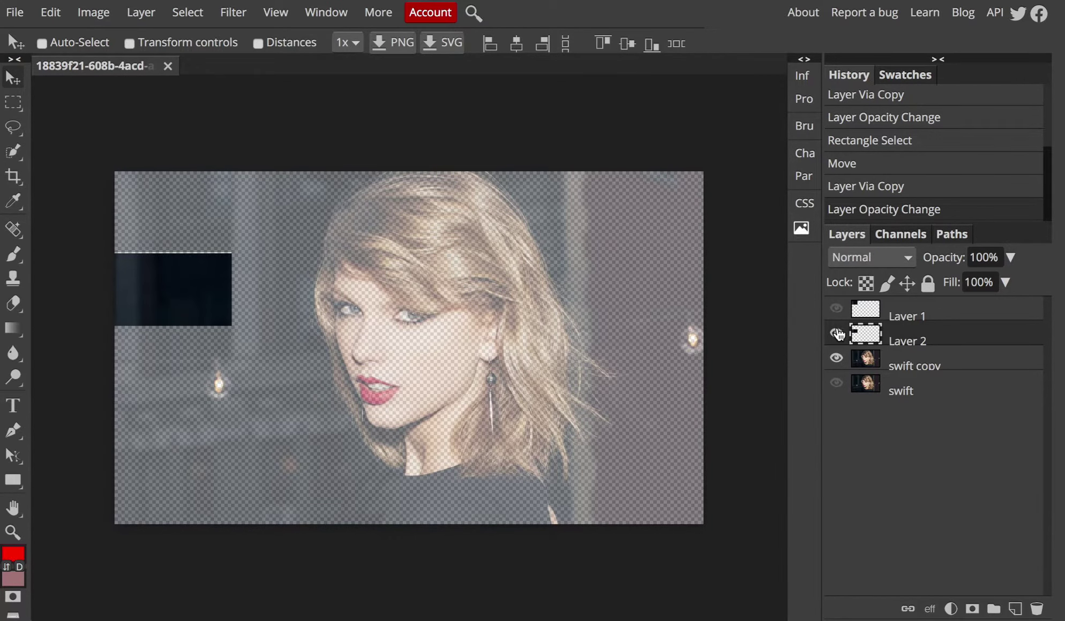
click(837, 332)
click(836, 309)
click(836, 333)
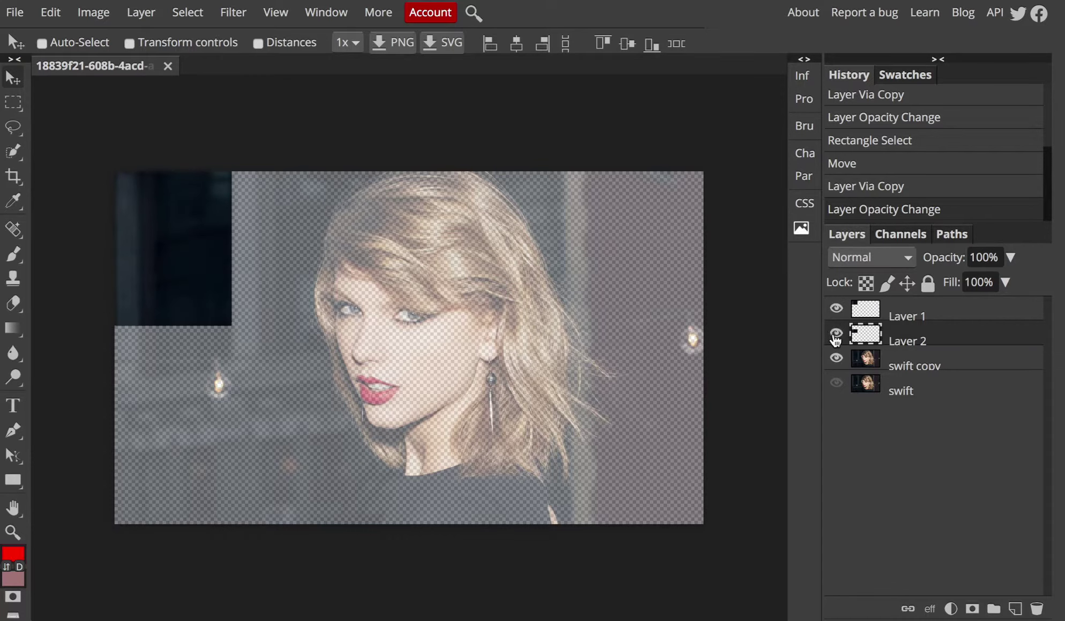
Select the hair bordering the face, from the forehead down to the neck, with a freehand Lasso selection.
scroll(410, 341, up, 5)
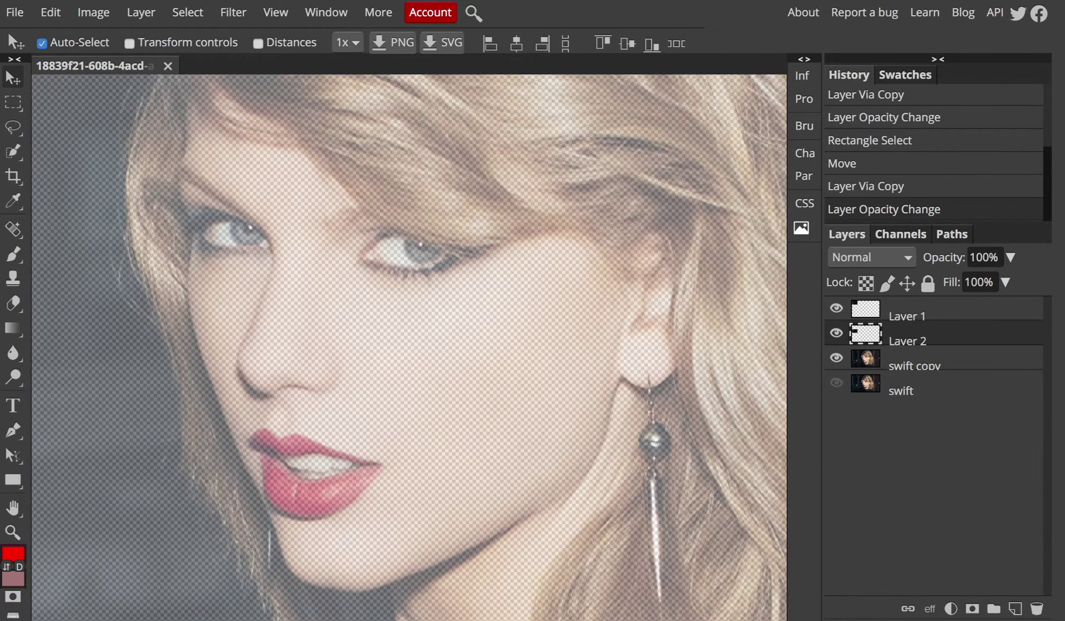
scroll(409, 340, up, 5)
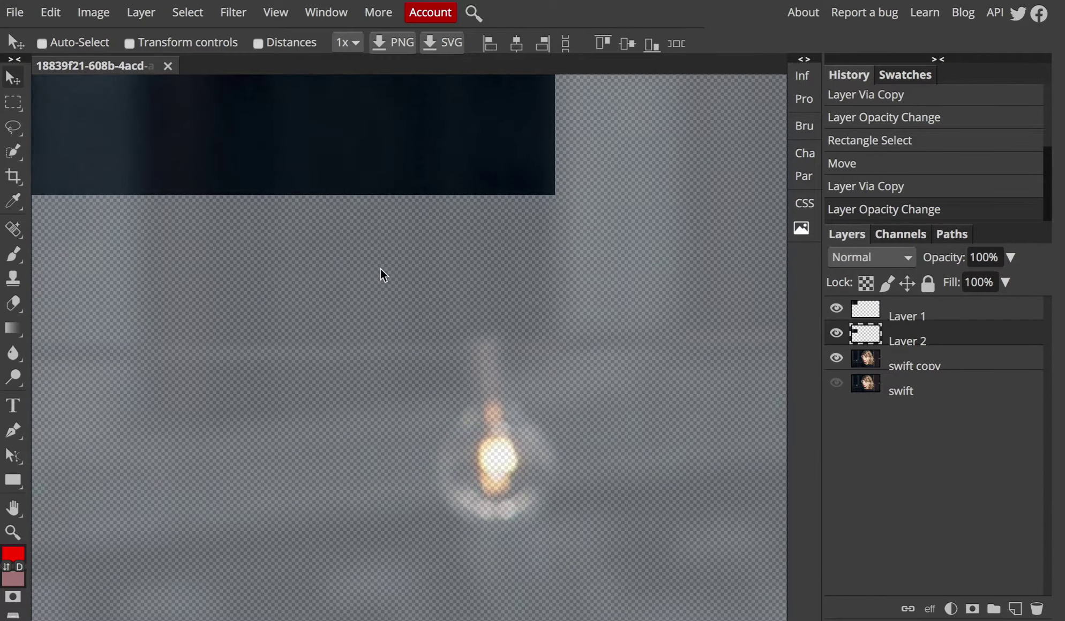
scroll(383, 273, left, 5)
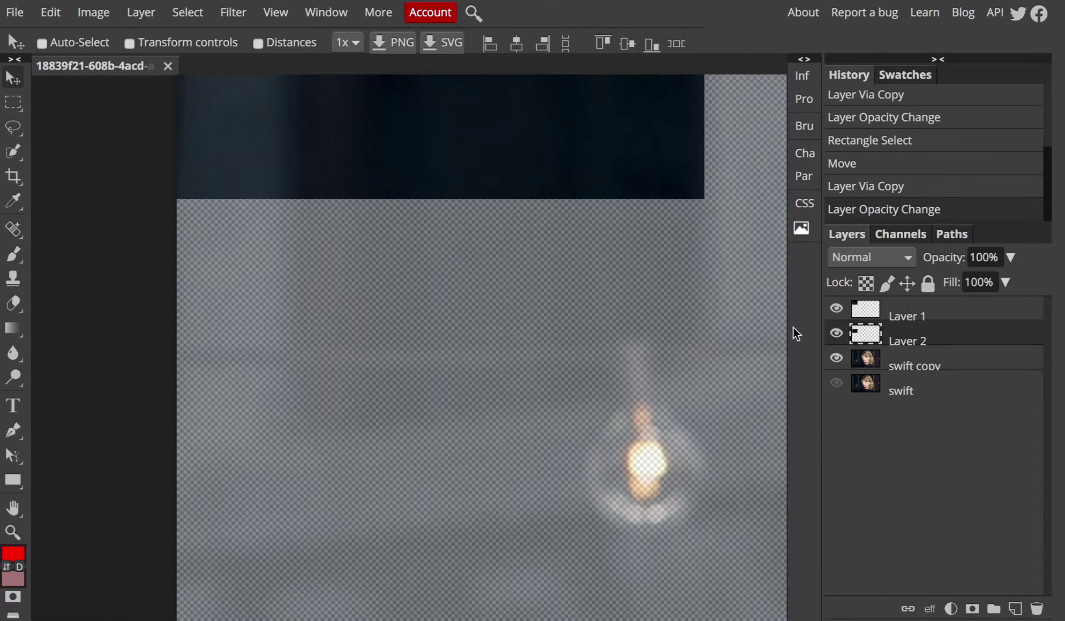
scroll(567, 363, down, 5)
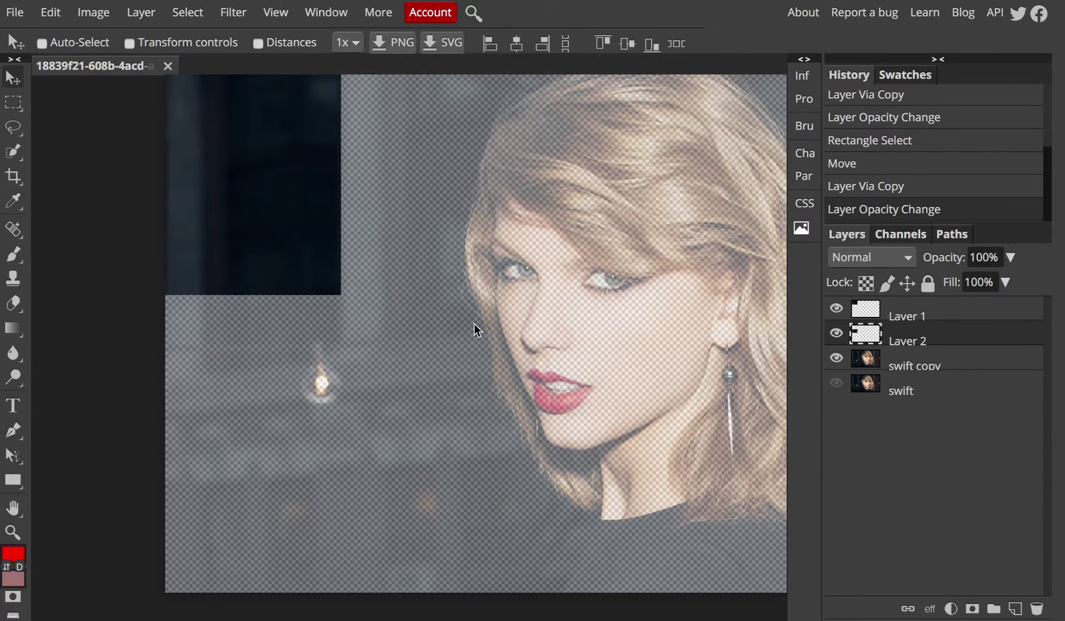
click(8, 131)
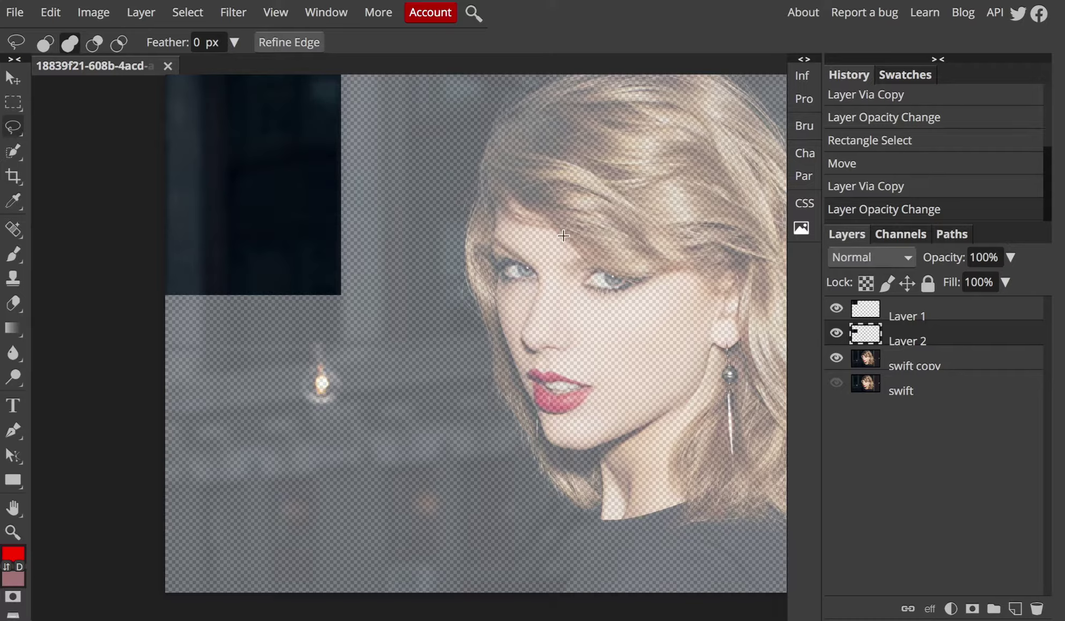
mouse_move(557, 233)
mouse_down()
mouse_move(493, 173)
mouse_move(478, 177)
mouse_move(463, 243)
mouse_move(491, 389)
mouse_move(515, 412)
mouse_move(534, 461)
mouse_move(578, 513)
mouse_move(600, 516)
mouse_move(600, 459)
mouse_move(547, 442)
mouse_move(498, 308)
mouse_up()
mouse_move(494, 257)
mouse_down()
mouse_move(497, 207)
mouse_move(562, 236)
mouse_up()
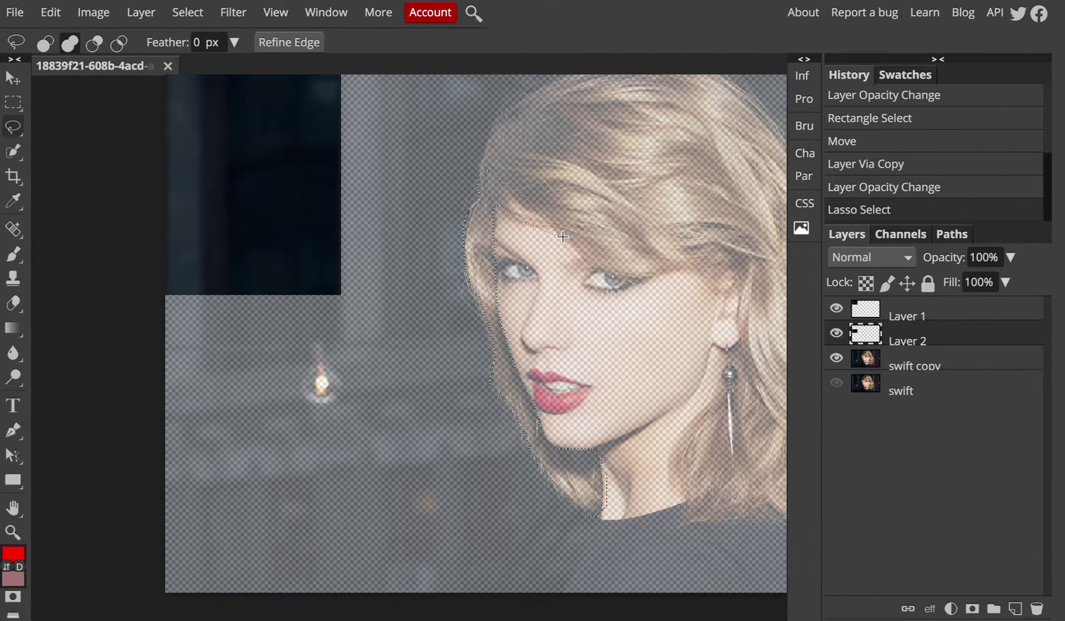
Examine the outline of the lasso selection up close where the hair meets the face and background.
key(ctrl+plus)
key(ctrl+plus)
key(ctrl+plus)
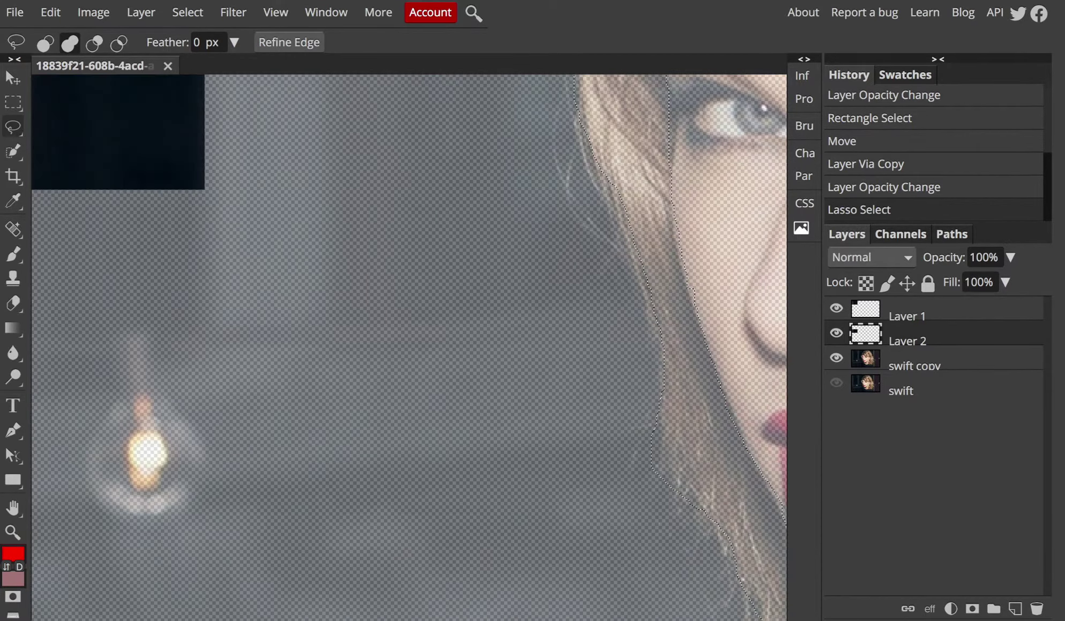
scroll(538, 259, right, 2)
scroll(538, 259, right, 4)
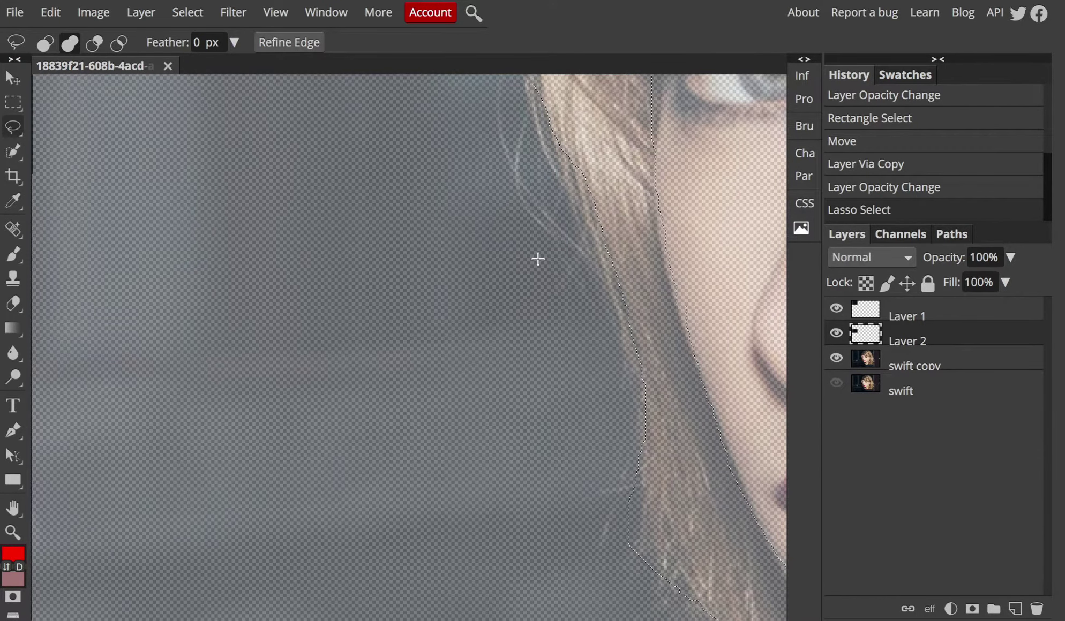
scroll(538, 259, right, 2)
scroll(537, 260, up, 1)
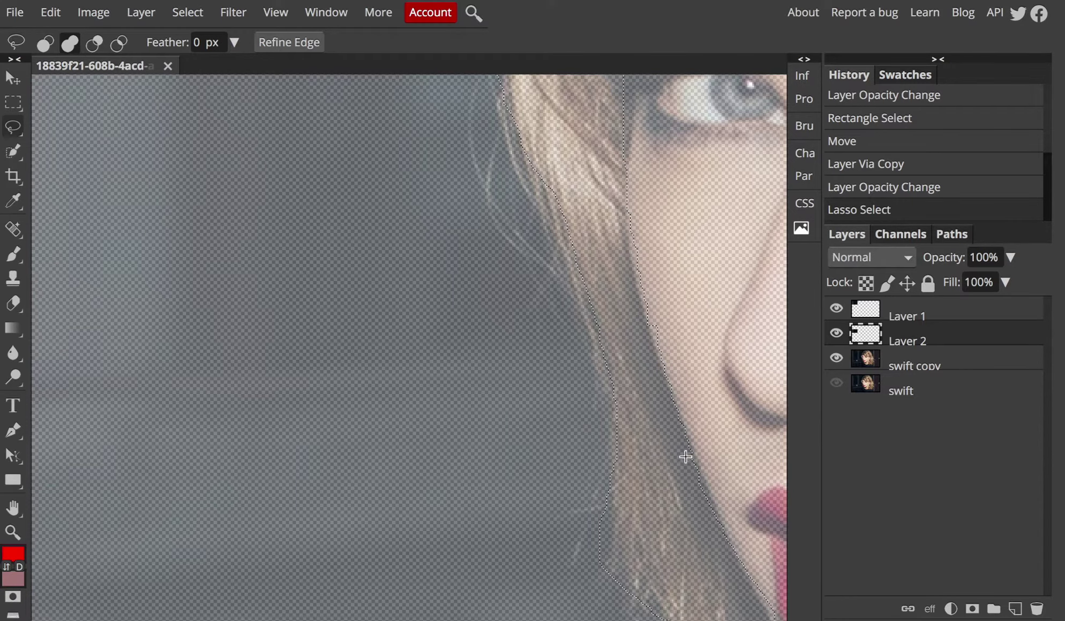
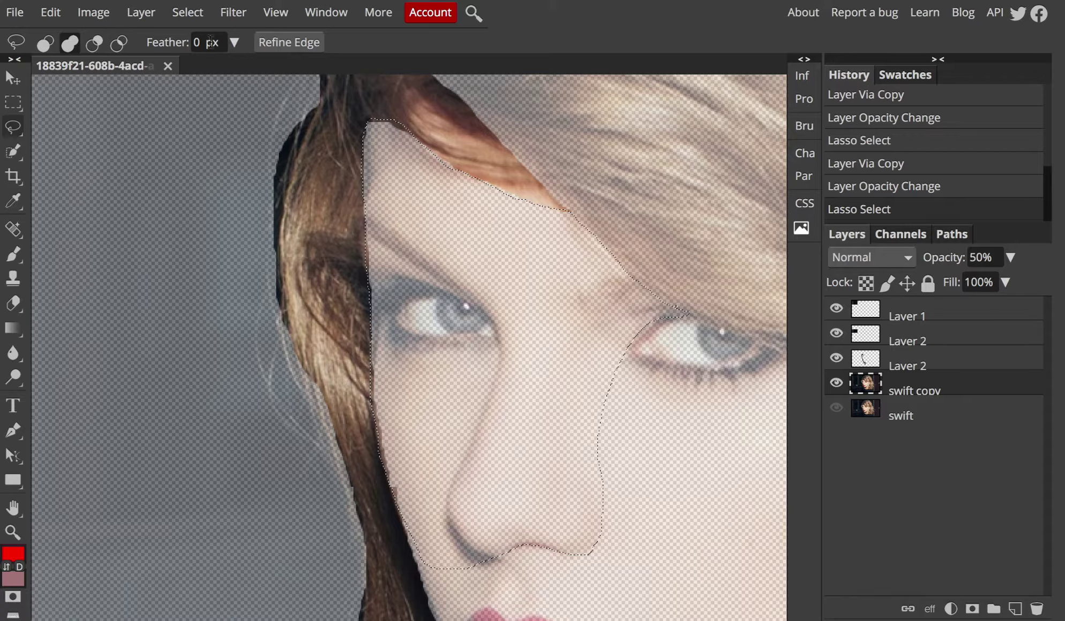
Copy the lasso-selected eye and nose area to its own layer, set that layer's opacity to 100%, and clear the selection.
click(138, 18)
mouse_move(285, 36)
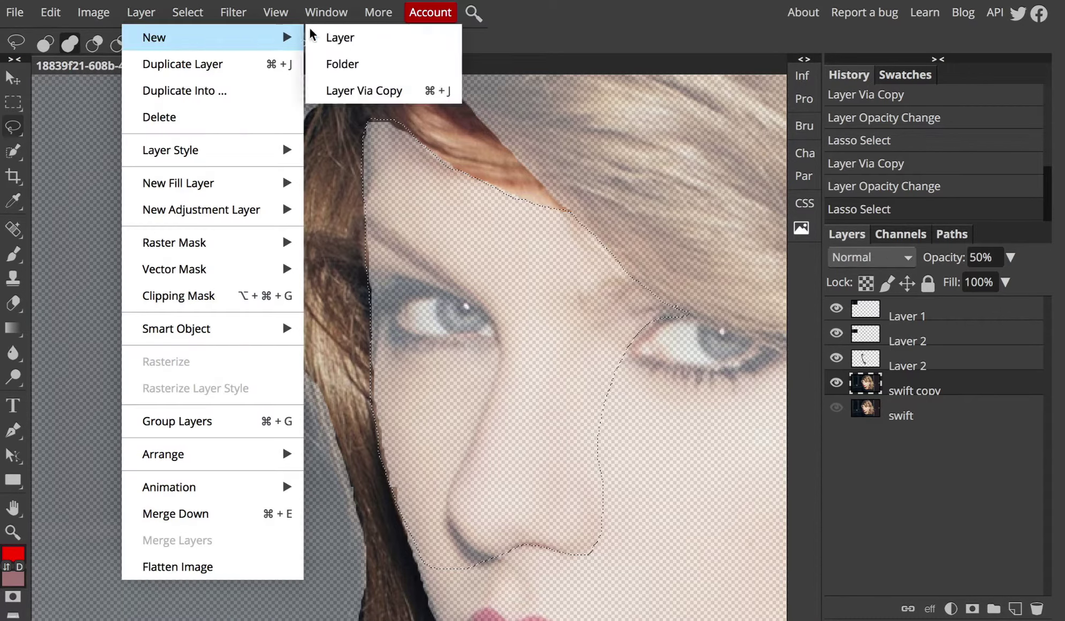
click(372, 91)
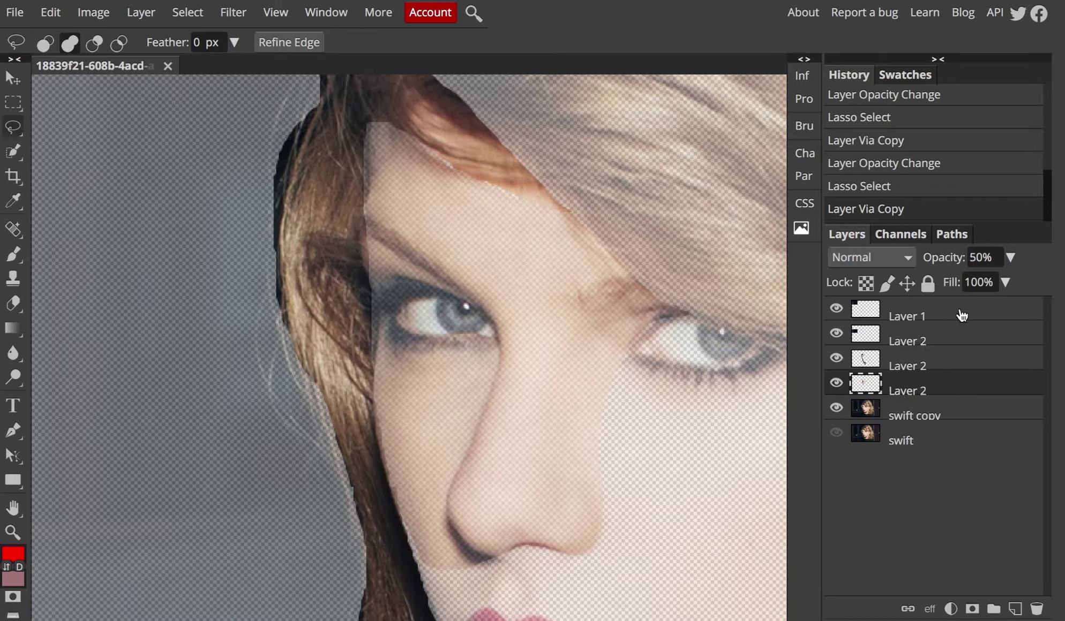
click(1011, 257)
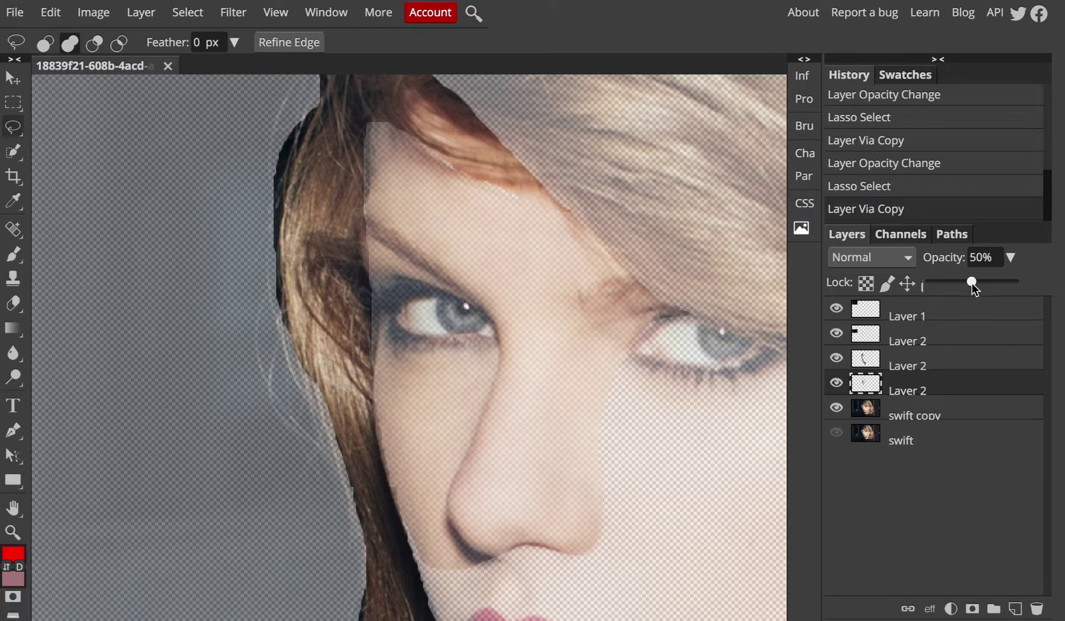
drag(972, 284, 1022, 285)
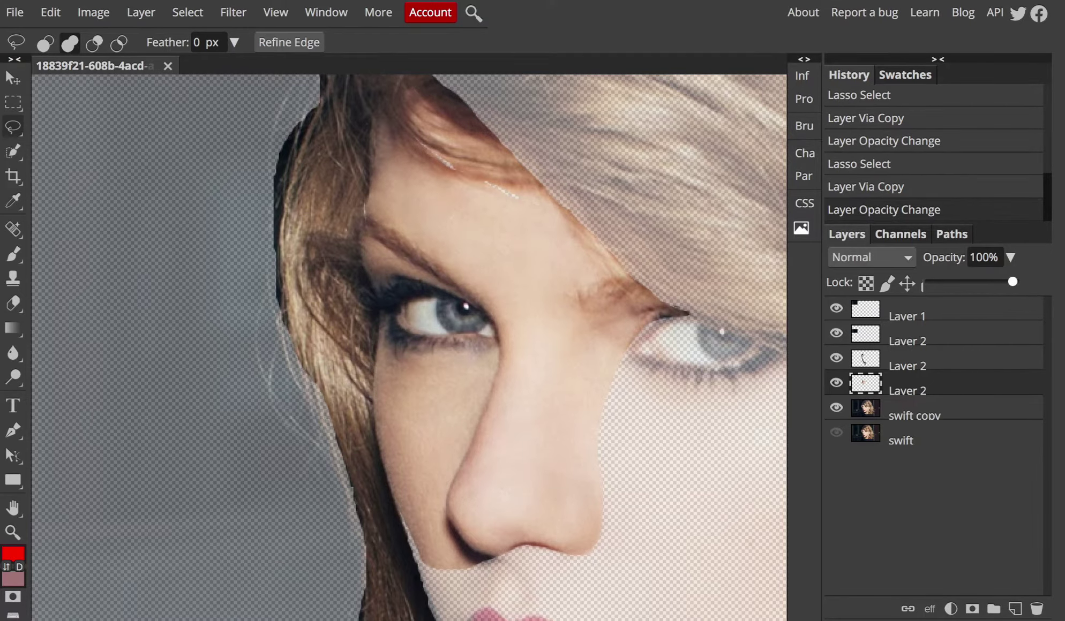
click(440, 361)
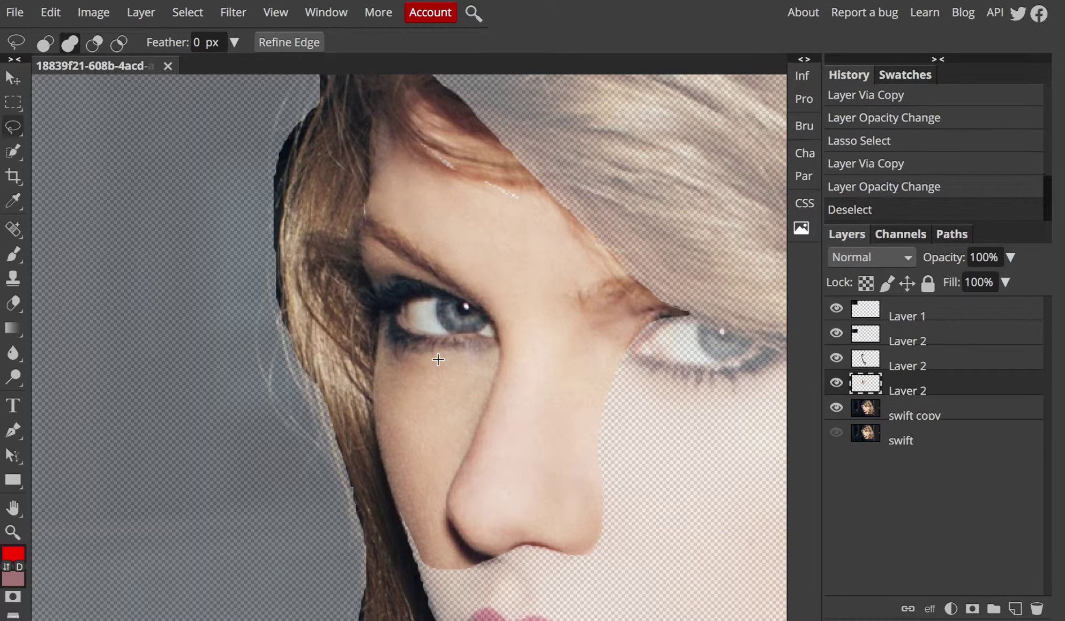
Hide and reshow the rectangular piece beneath the corner to compare the cut pieces in the full image.
key(ctrl+0)
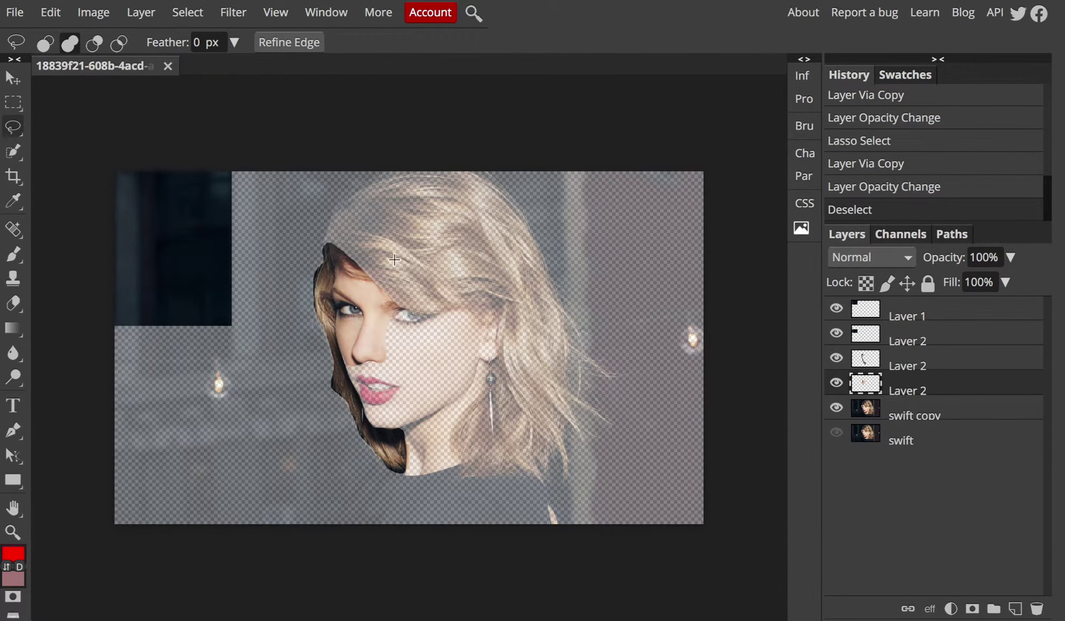
click(834, 337)
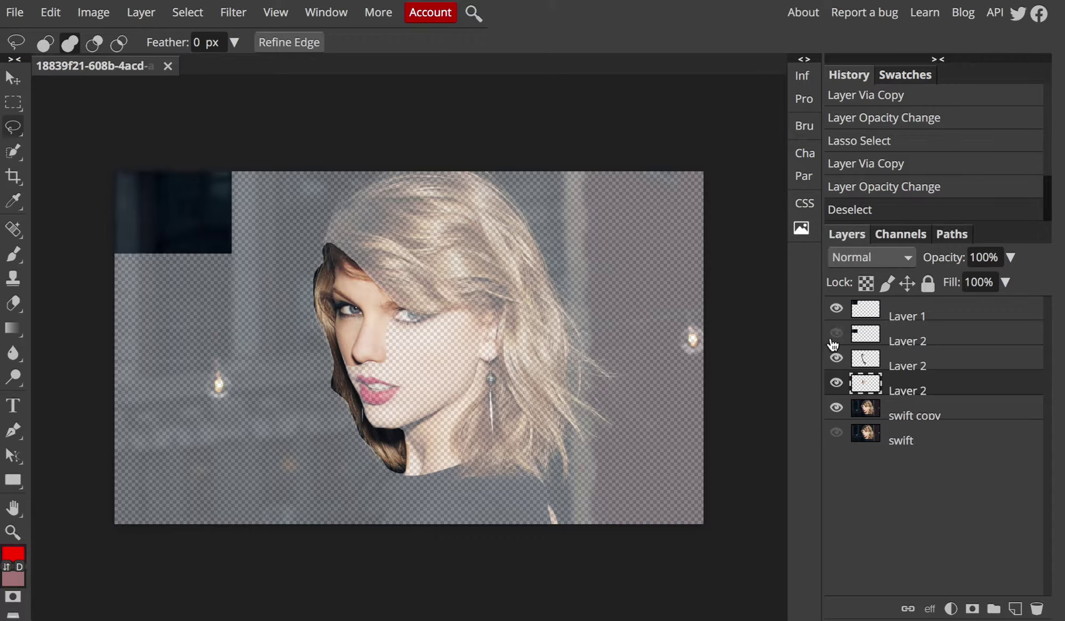
click(834, 337)
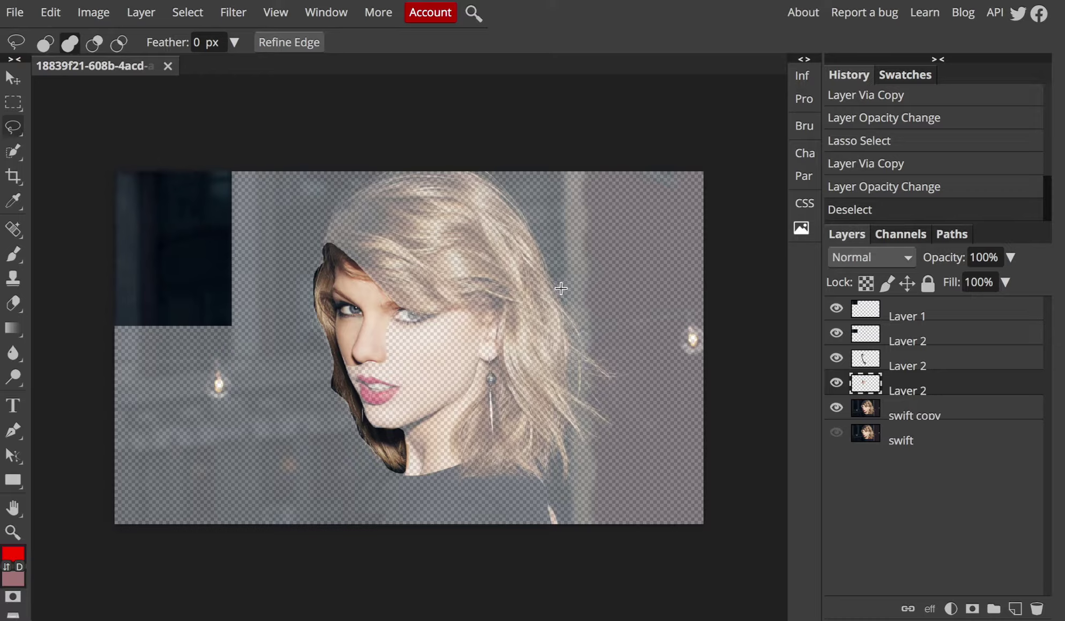
Trace a Pen tool shape from the chin along the jawline, around the earlobe and up the ear's outer edge.
click(13, 430)
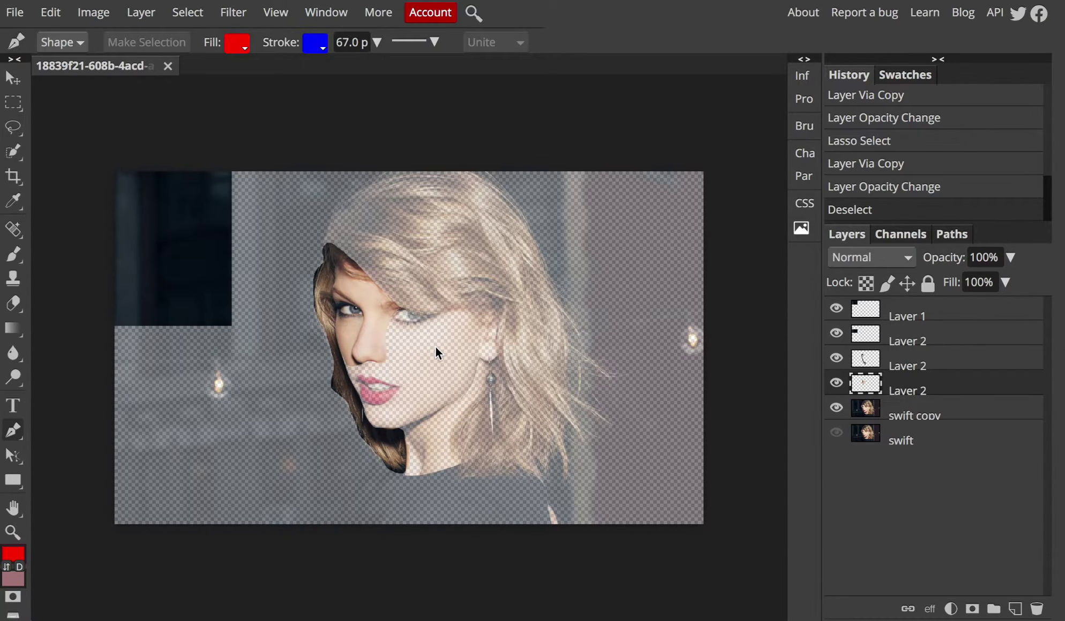
scroll(435, 347, up, 6)
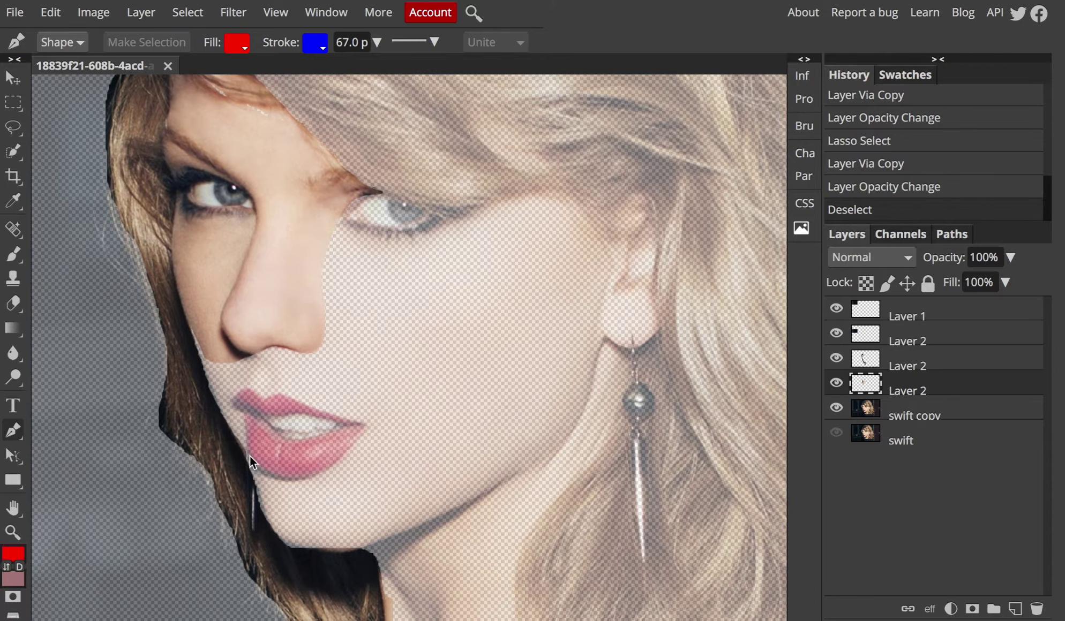
click(292, 548)
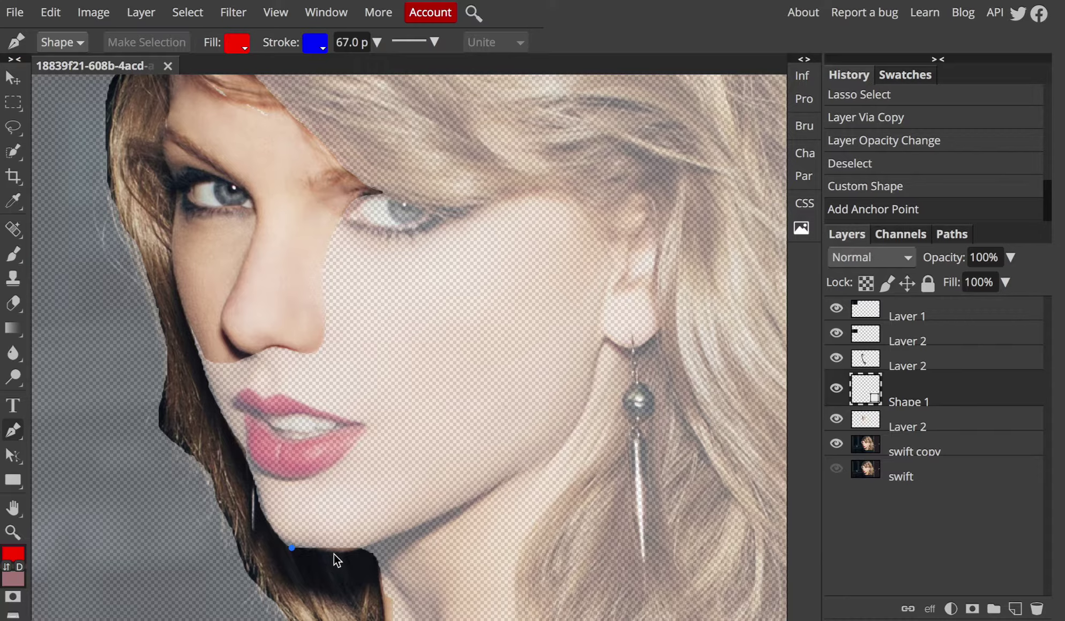
drag(345, 552, 381, 549)
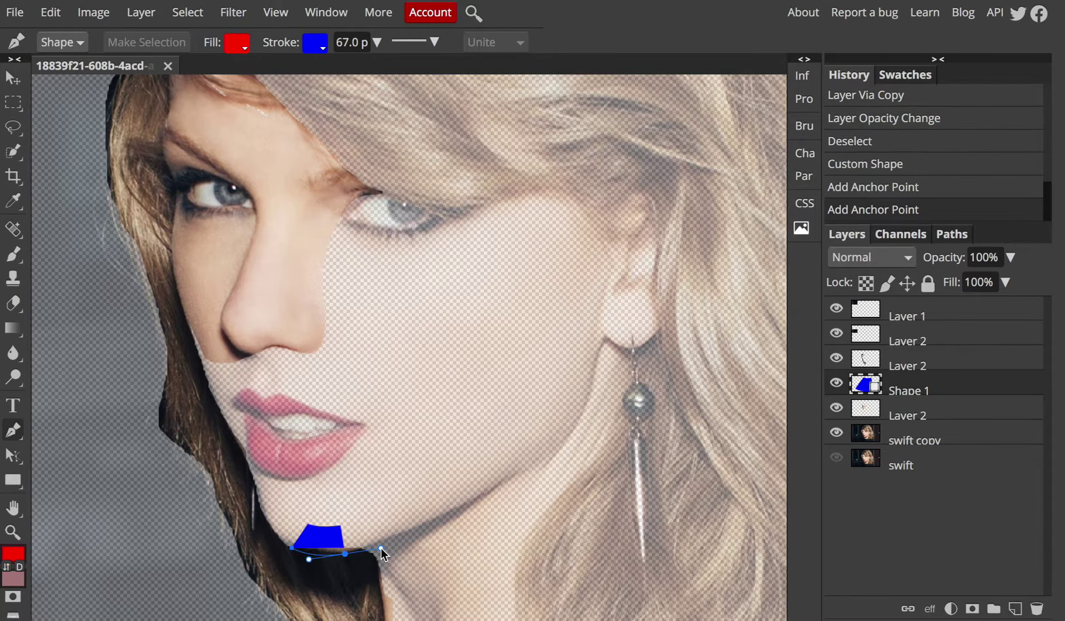
click(515, 477)
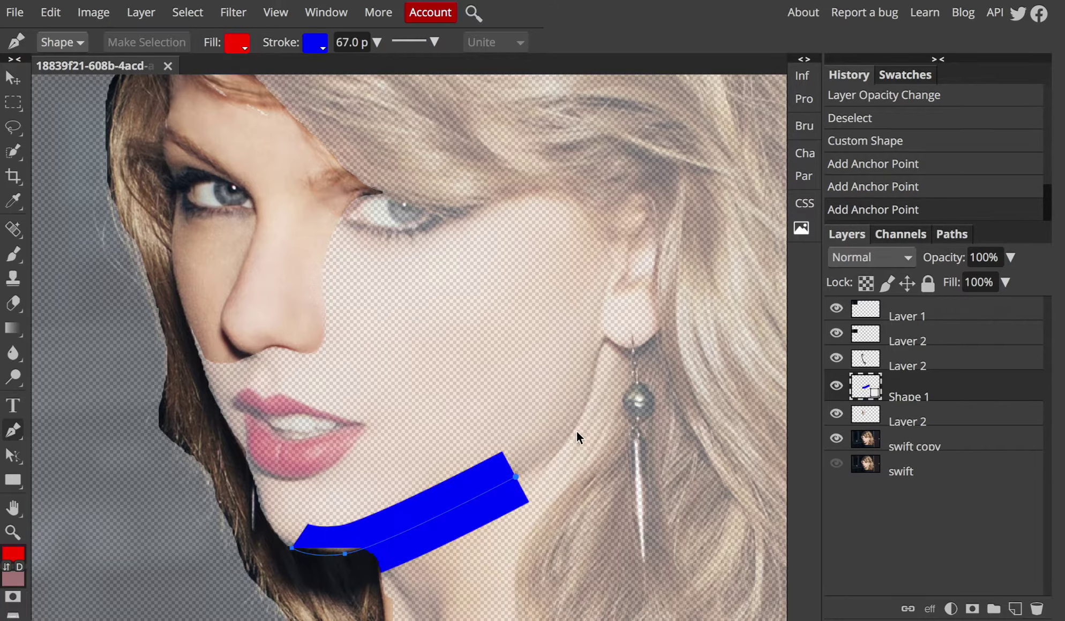
drag(577, 421, 590, 396)
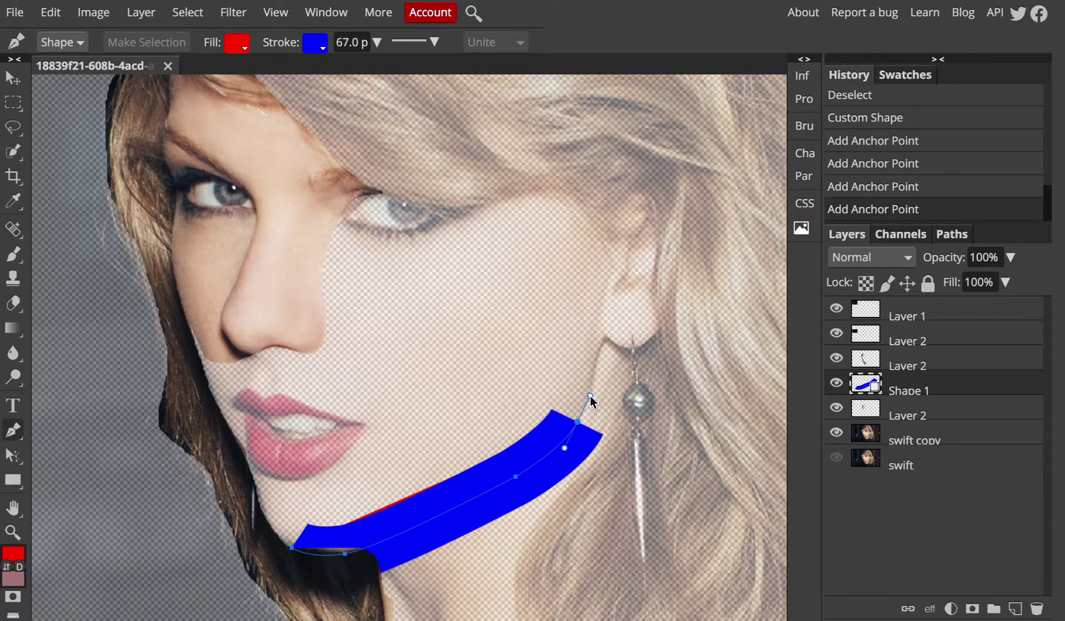
click(606, 339)
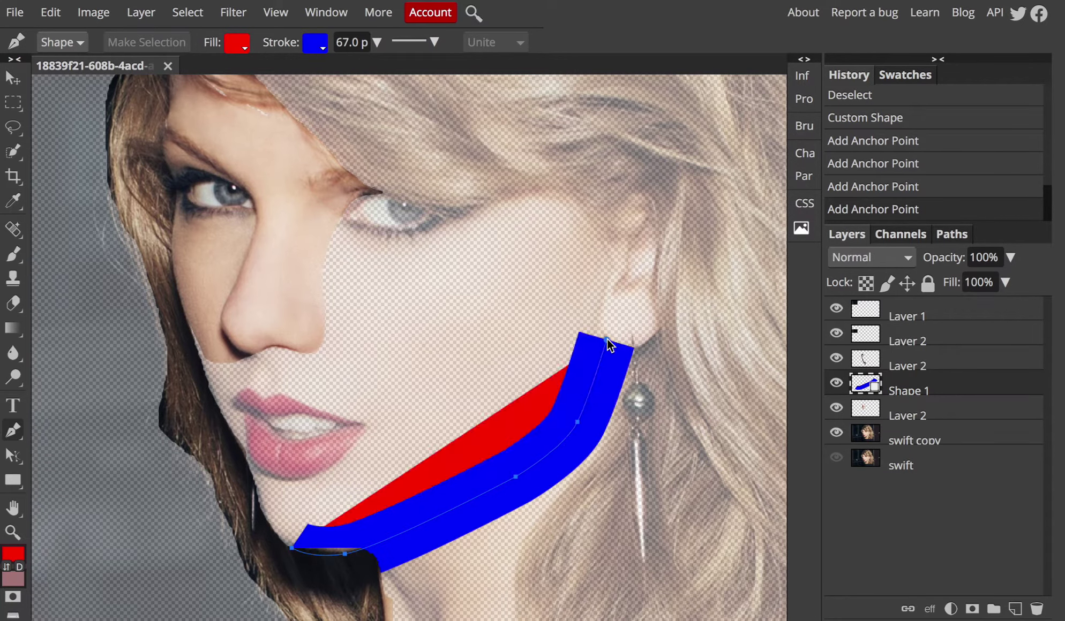
click(640, 350)
click(660, 331)
drag(655, 252, 659, 235)
Set both the stroke and the fill of the traced face shape to none.
click(315, 43)
click(368, 76)
click(237, 42)
click(290, 78)
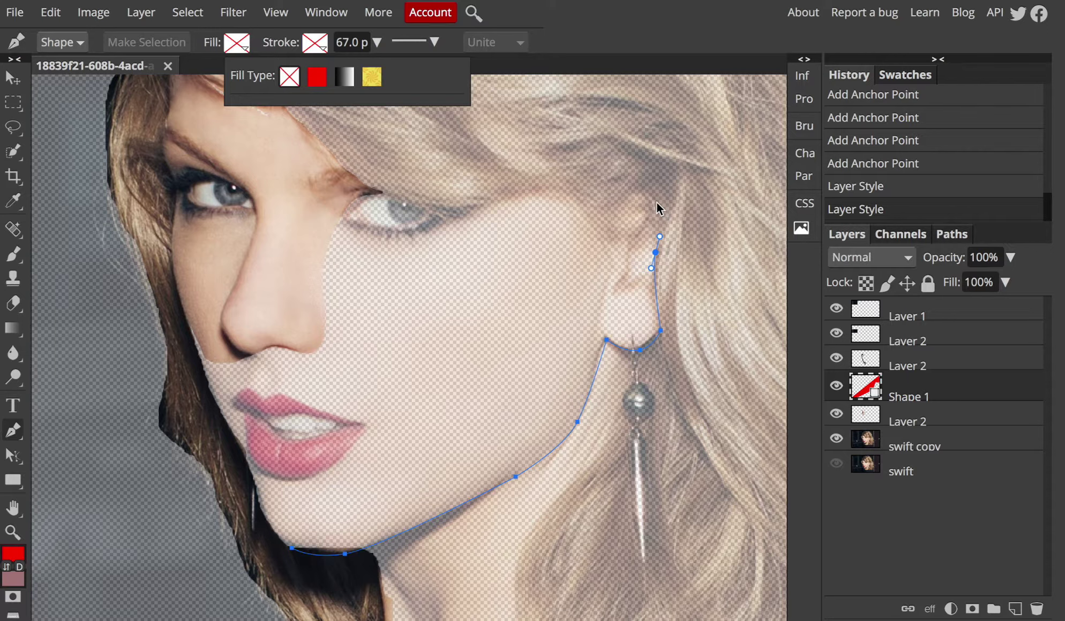
Extend the pen path over the top of the ear and along the hairline to the eye.
drag(646, 193, 474, 209)
click(393, 200)
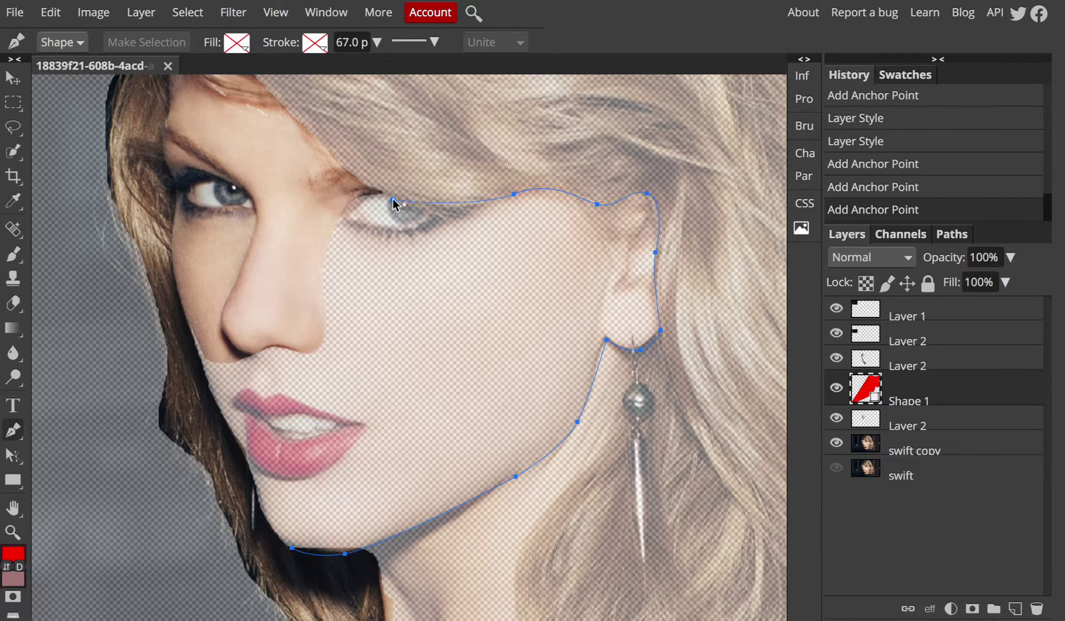
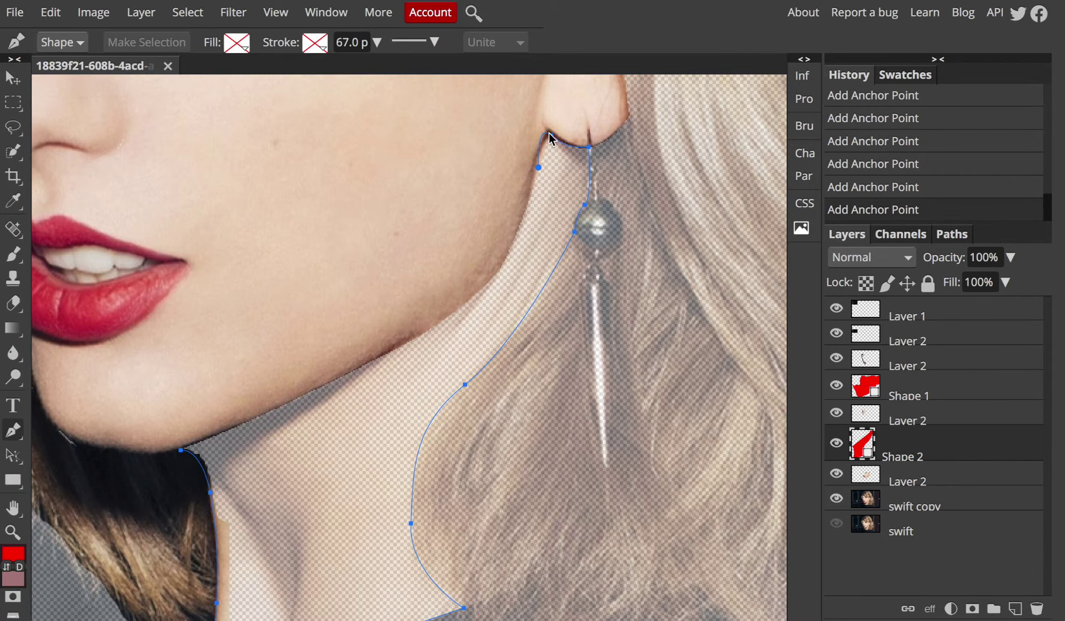
Continue the neck path from the earlobe down along the jawline and close it at its starting point under the chin.
key(ctrl+plus)
key(ctrl+plus)
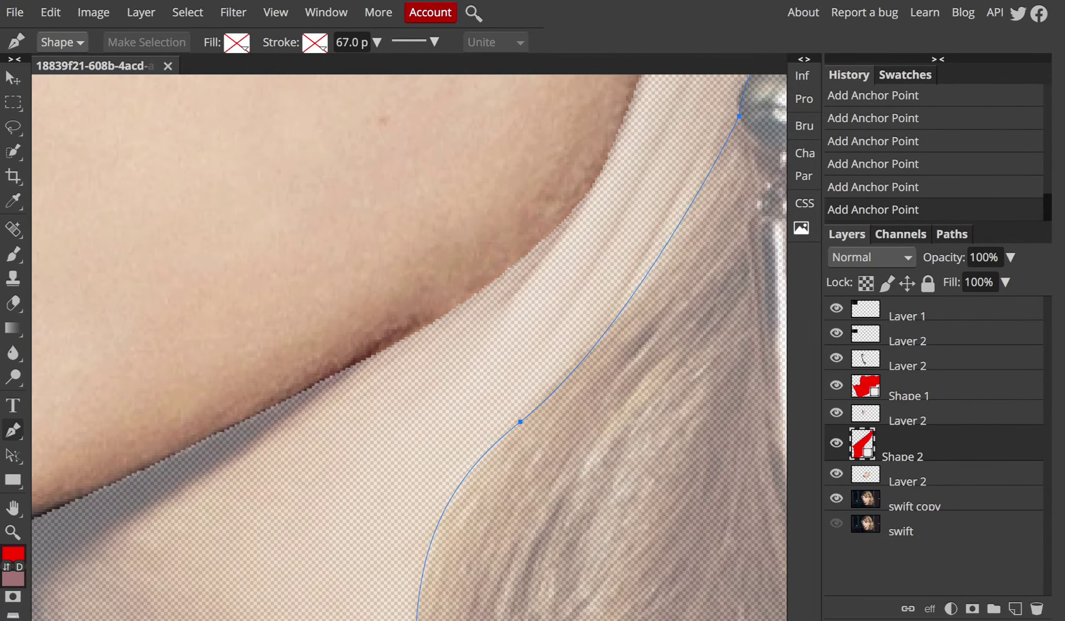
scroll(566, 213, up, 5)
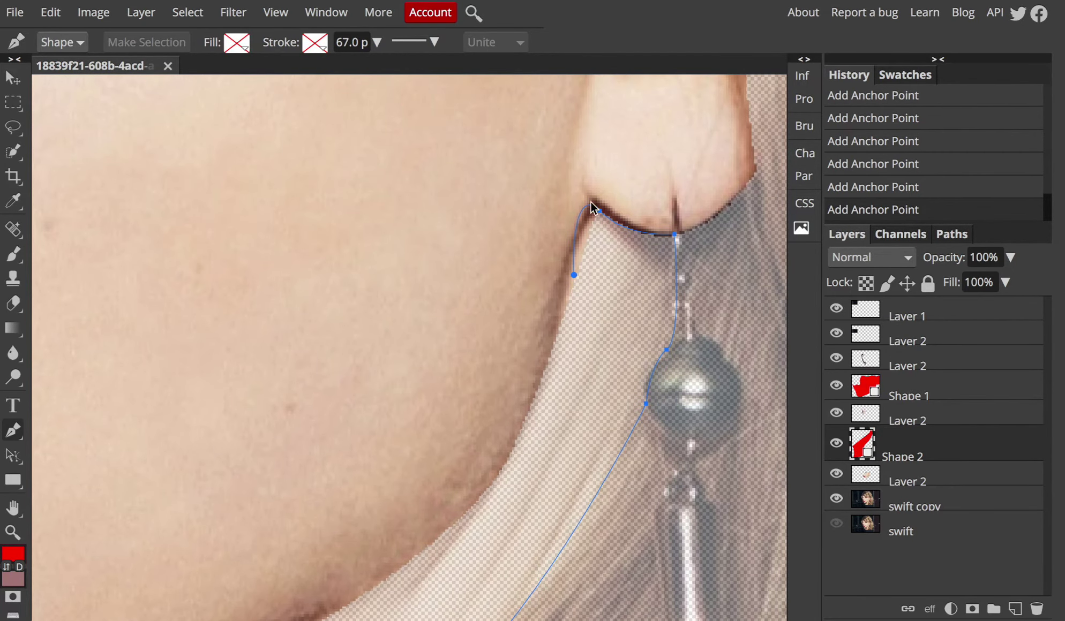
scroll(584, 195, down, 3)
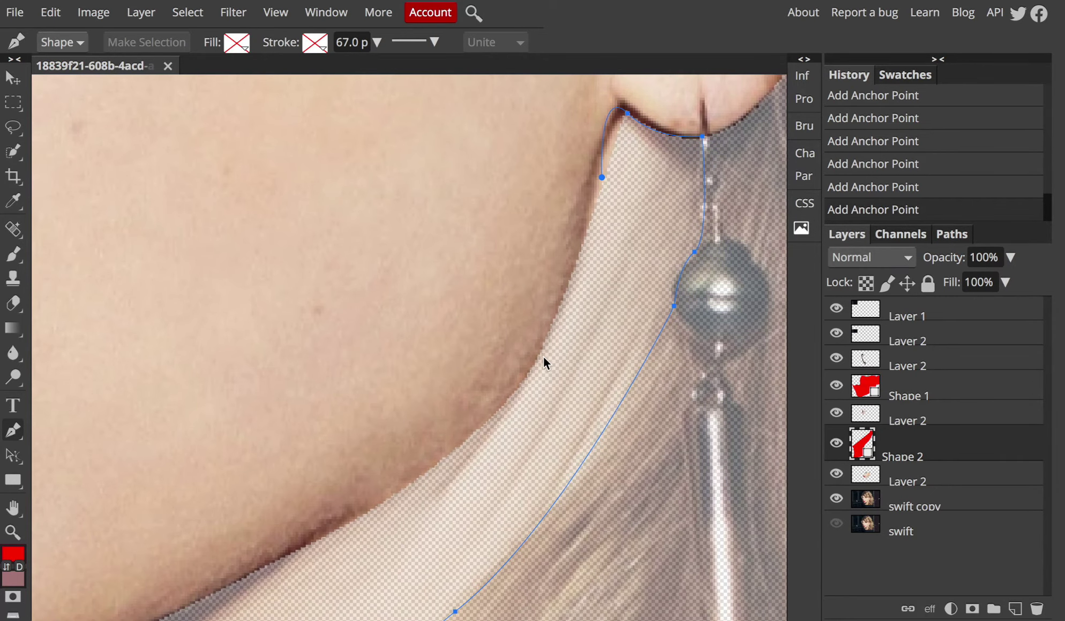
drag(521, 384, 492, 422)
scroll(492, 423, down, 4)
scroll(493, 422, left, 4)
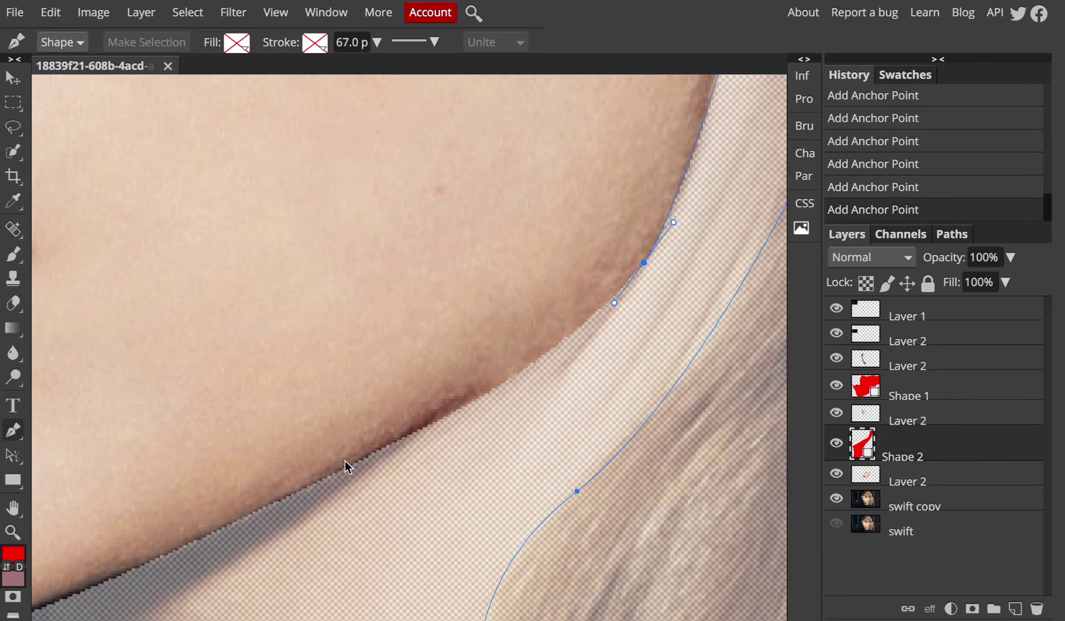
drag(332, 475, 189, 534)
scroll(188, 534, down, 4)
scroll(188, 533, left, 7)
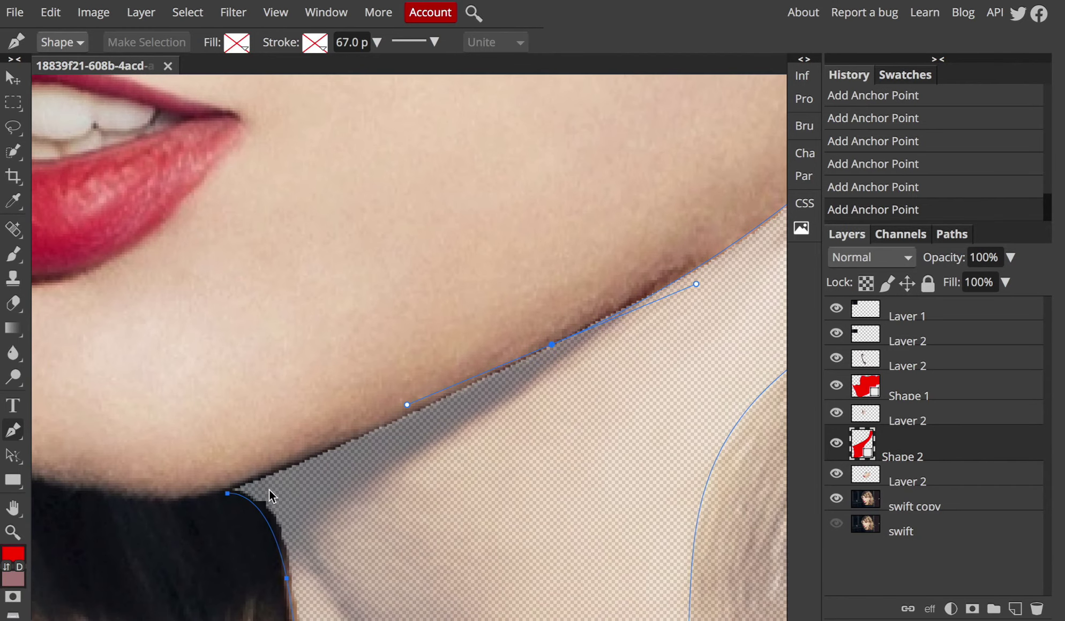
click(228, 493)
drag(204, 499, 102, 547)
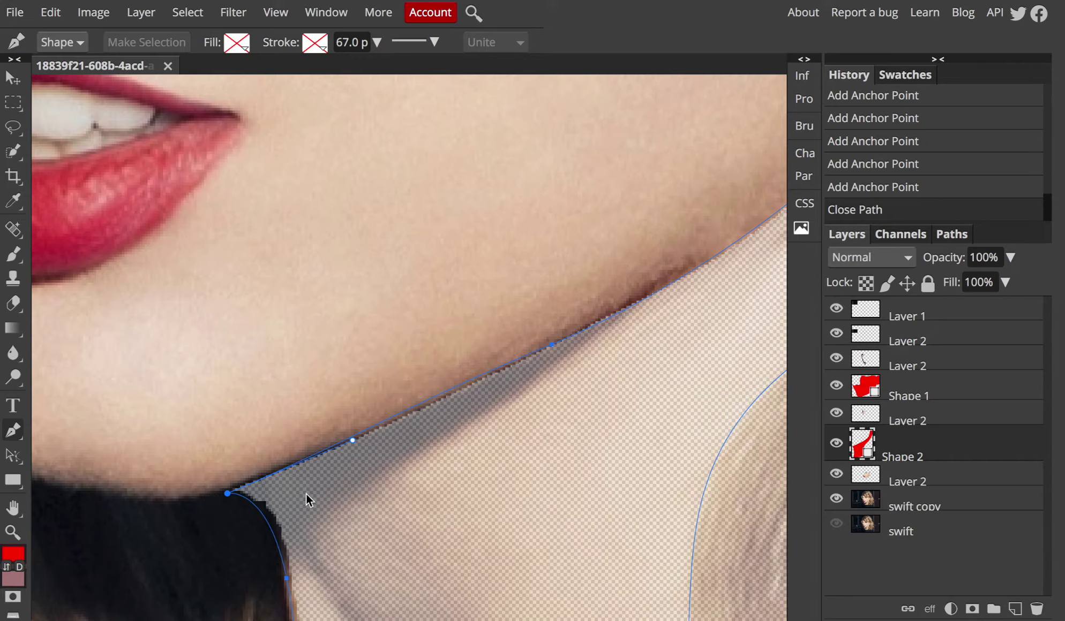
Fit the neck path's corner anchor and its curve handles to the notch where the earlobe meets the jaw.
click(13, 456)
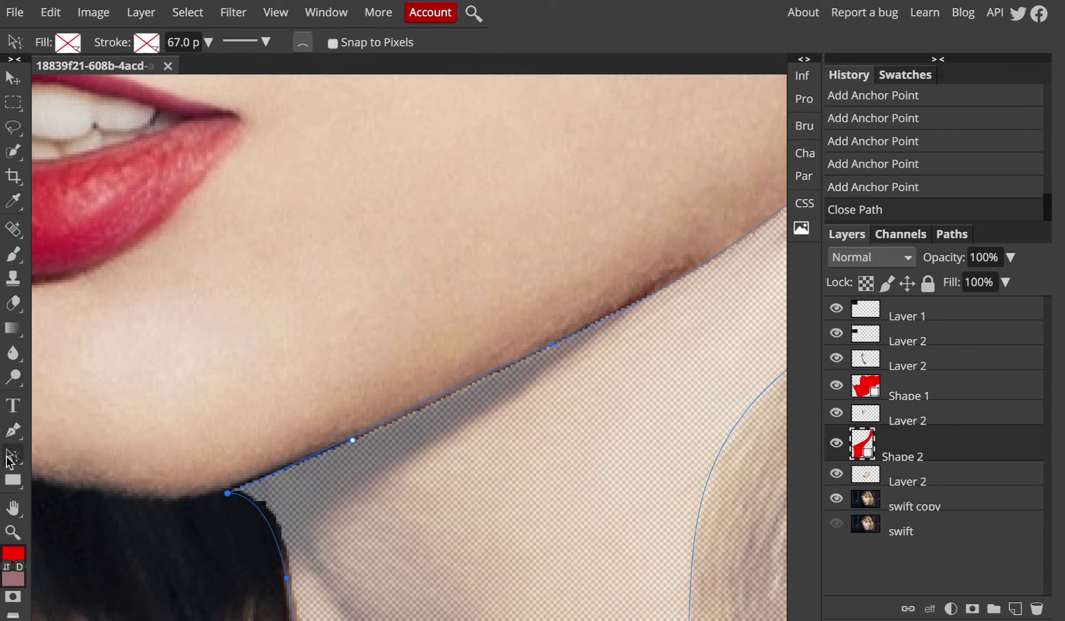
right_click(7, 458)
click(70, 485)
scroll(436, 365, up, 3)
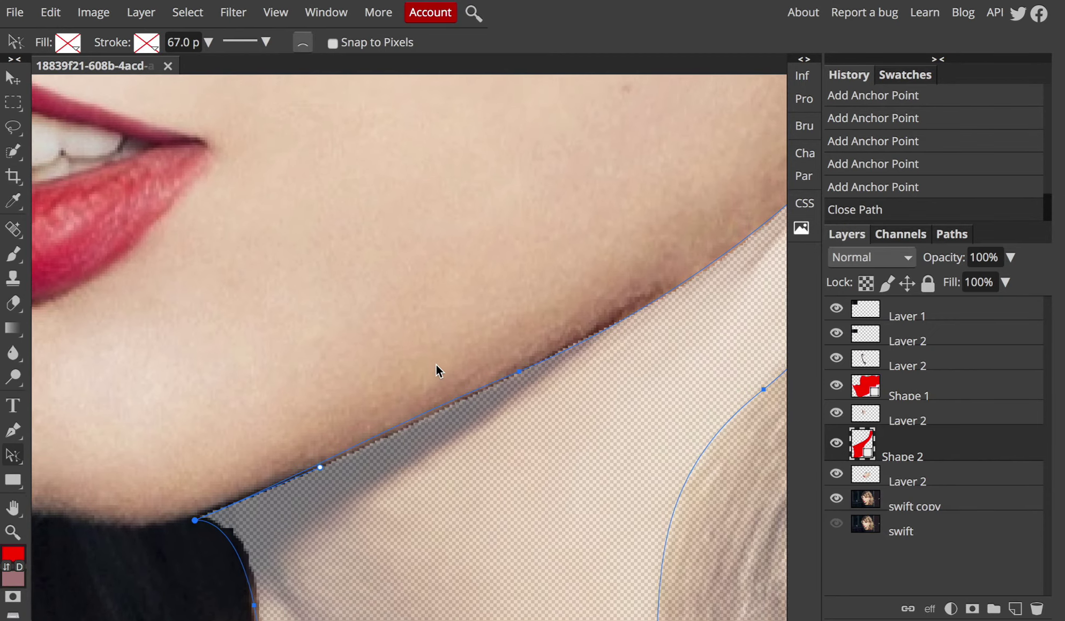
scroll(436, 364, down, 3)
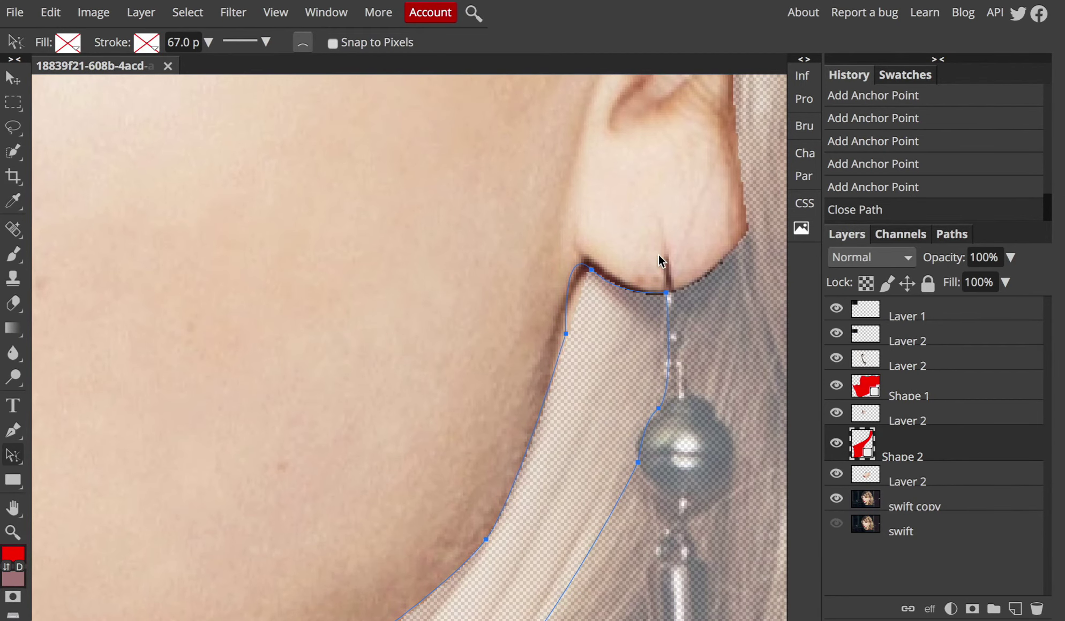
click(592, 270)
drag(561, 241, 631, 298)
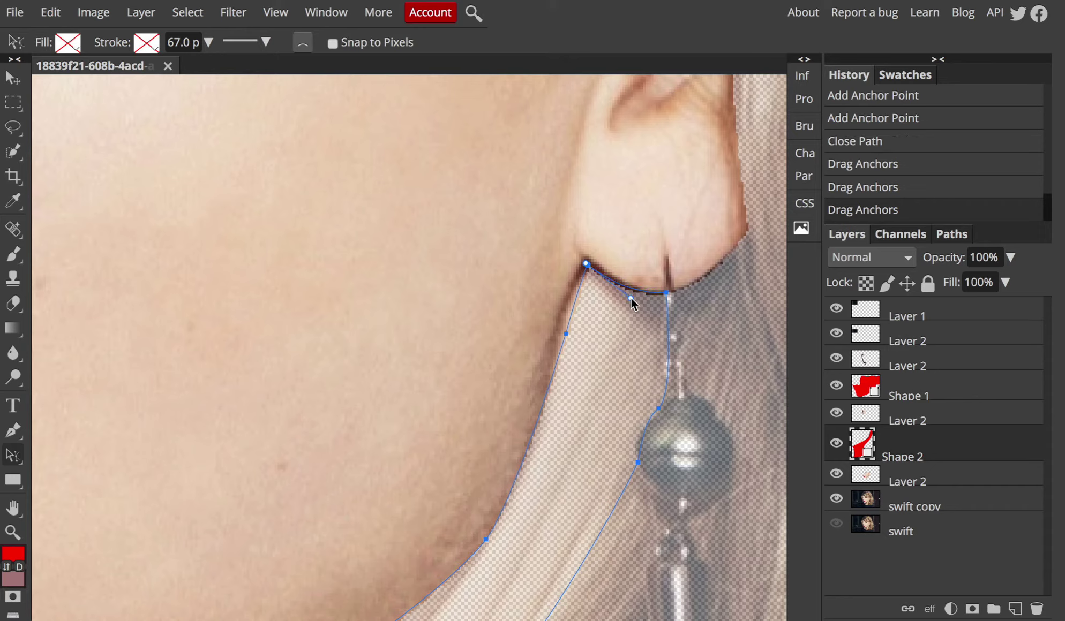
Move the path anchor to the top of the earring ball and adjust its handles to follow the hook.
click(658, 408)
drag(659, 411, 622, 432)
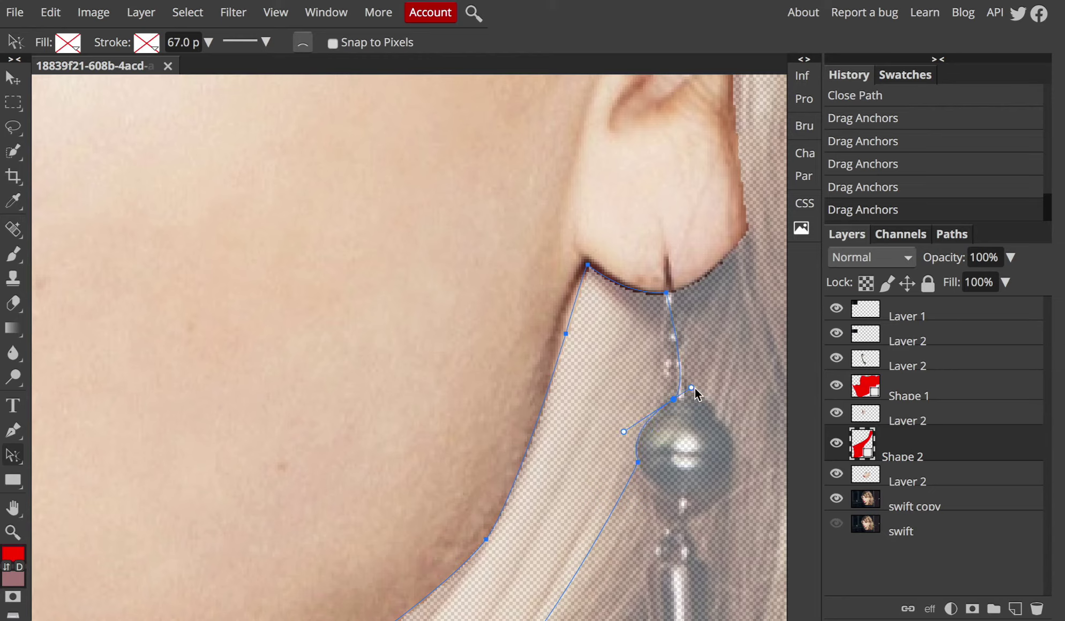
drag(692, 388, 677, 397)
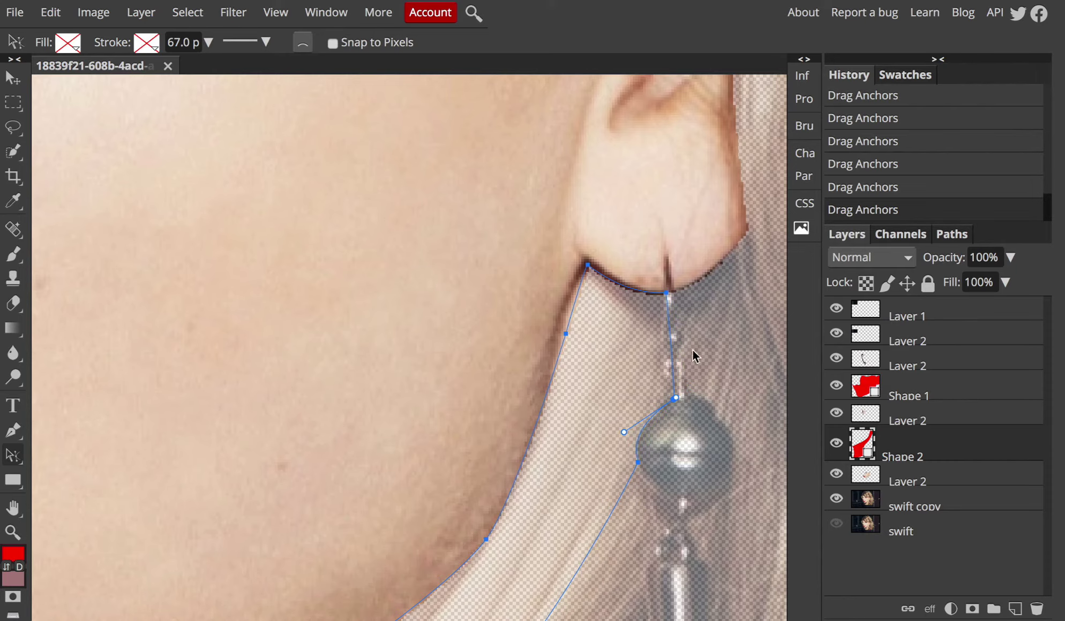
Load the neck path of the Shape 2 layer as a selection.
key(ctrl+minus)
key(ctrl+minus)
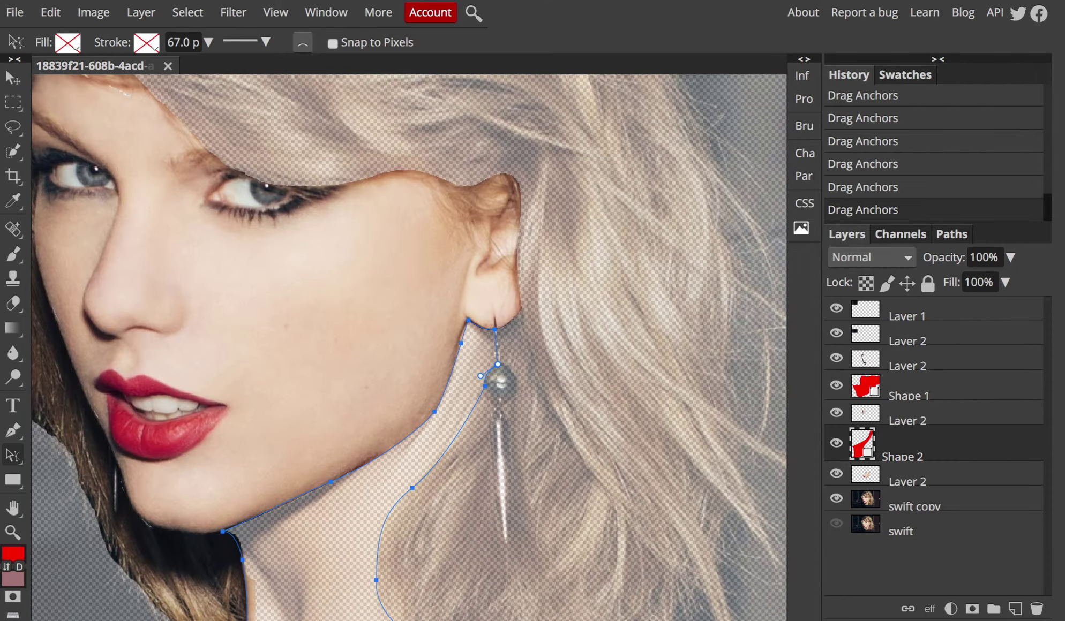
drag(293, 472, 366, 292)
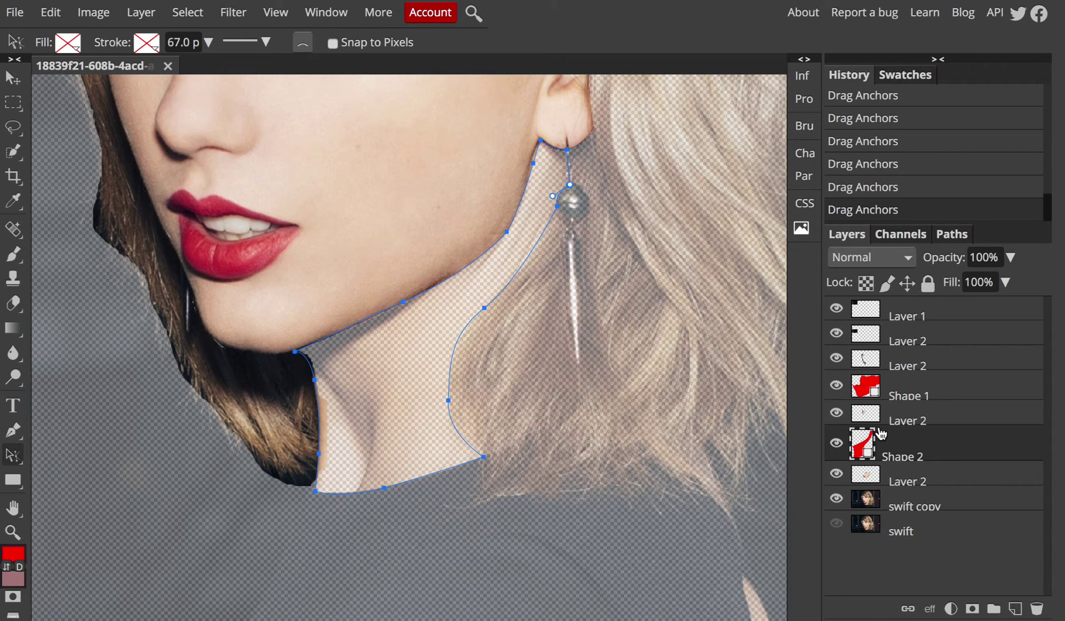
click(892, 393)
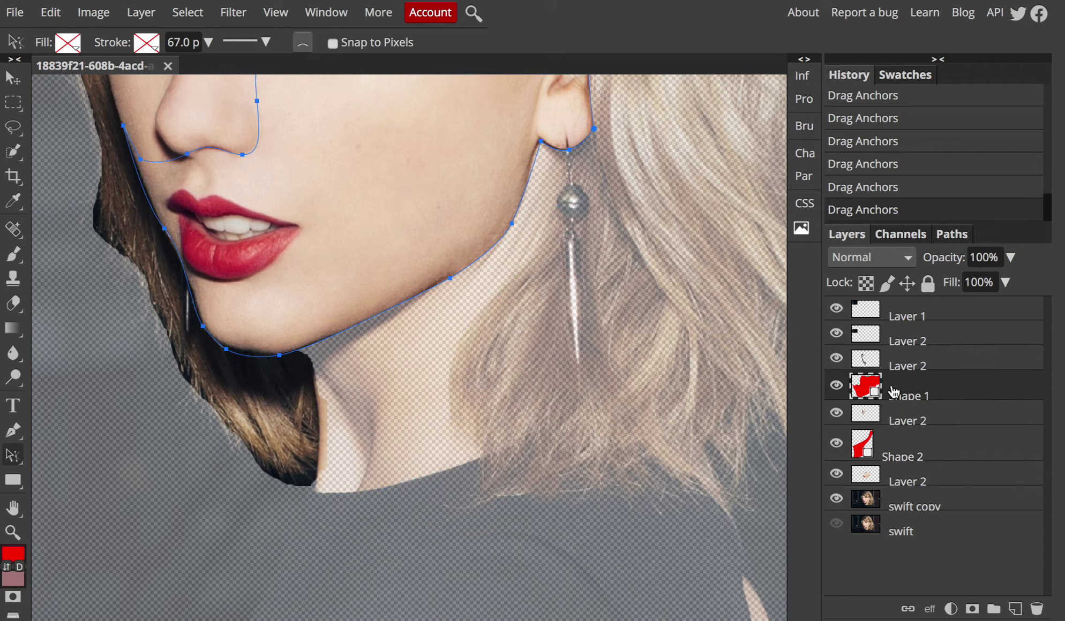
click(931, 446)
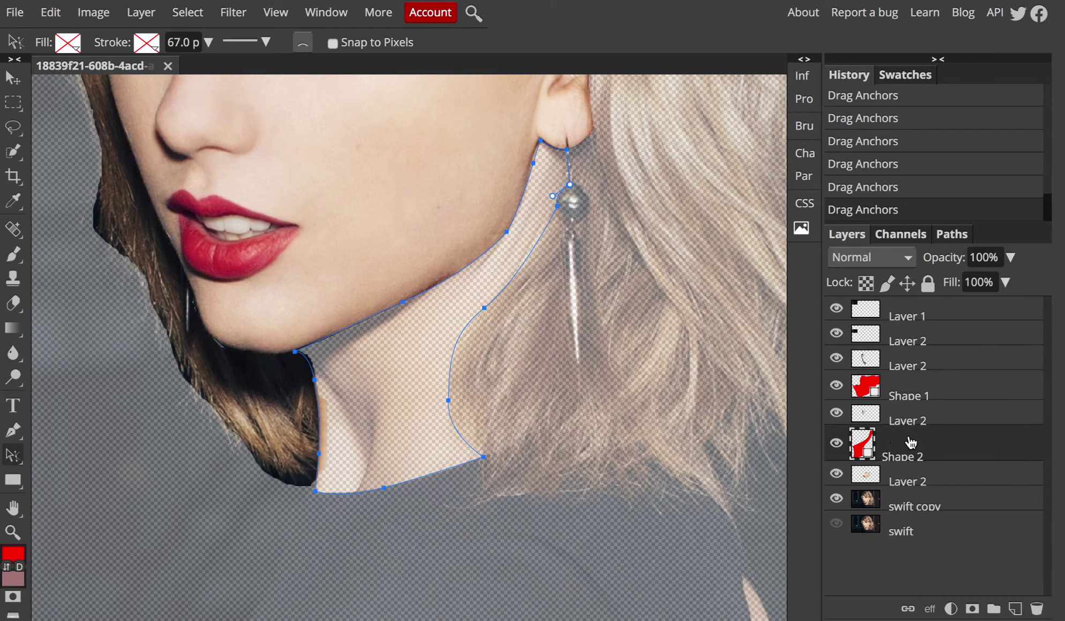
click(953, 235)
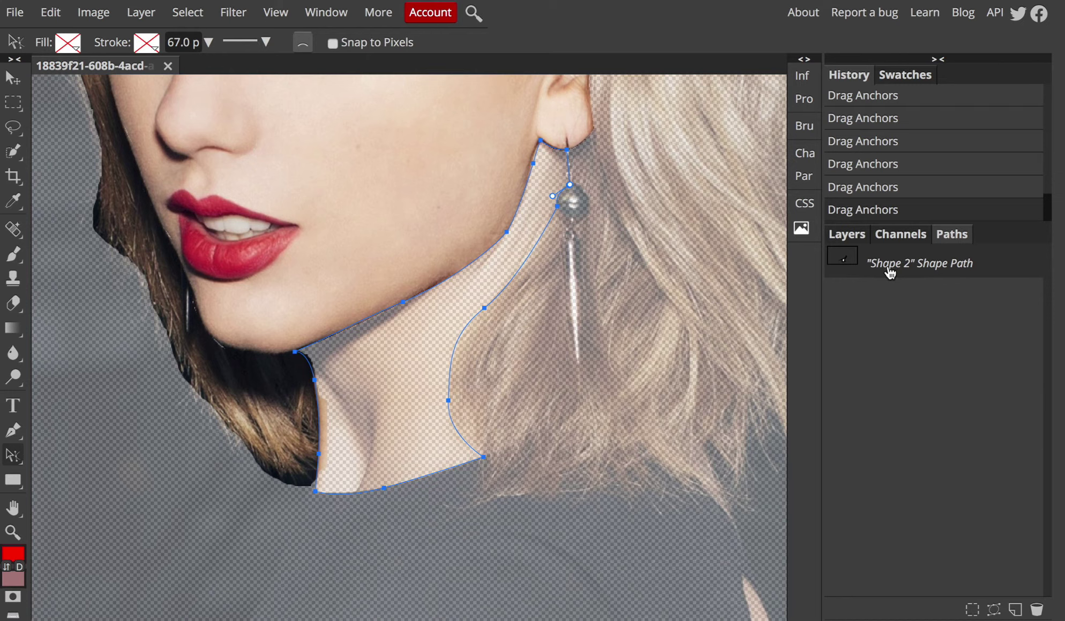
click(971, 609)
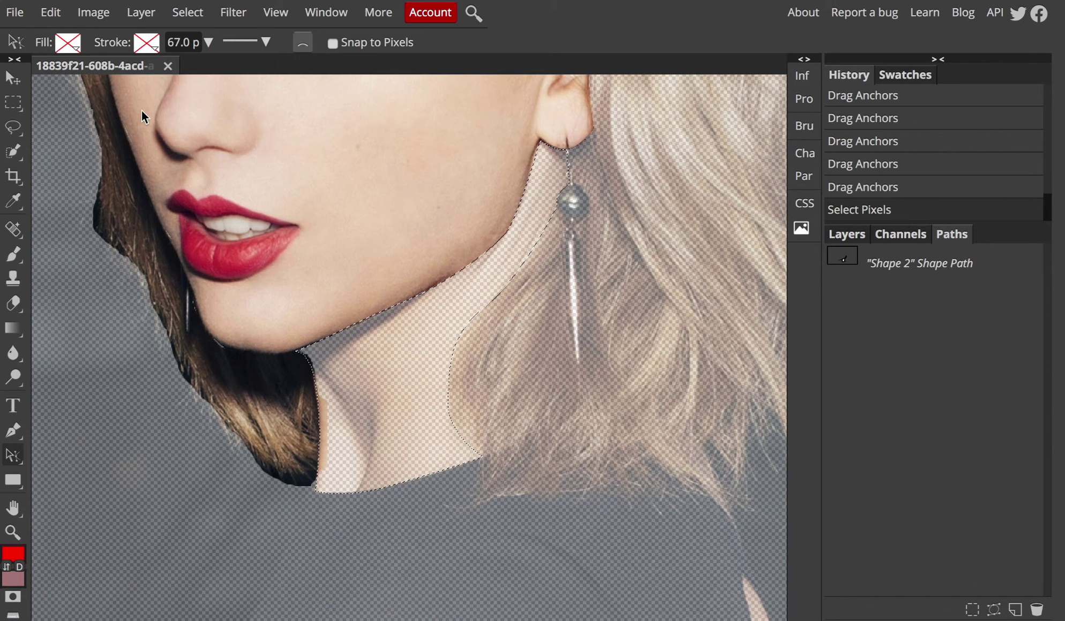
Try to copy the selected neck area to a new layer while the Shape 2 layer is active.
click(150, 16)
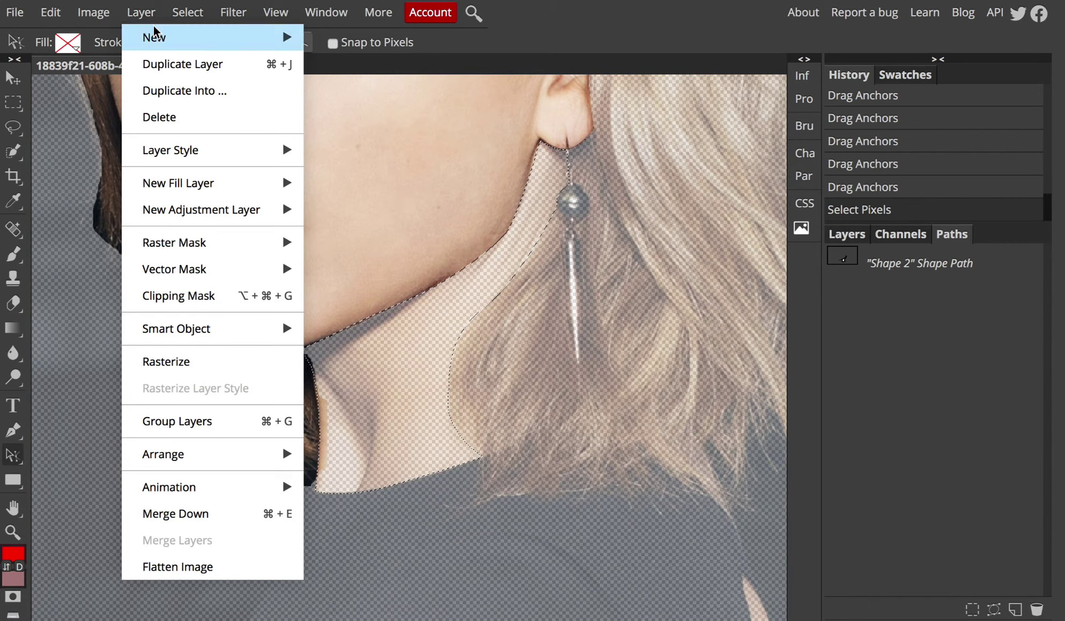
mouse_move(156, 35)
click(397, 95)
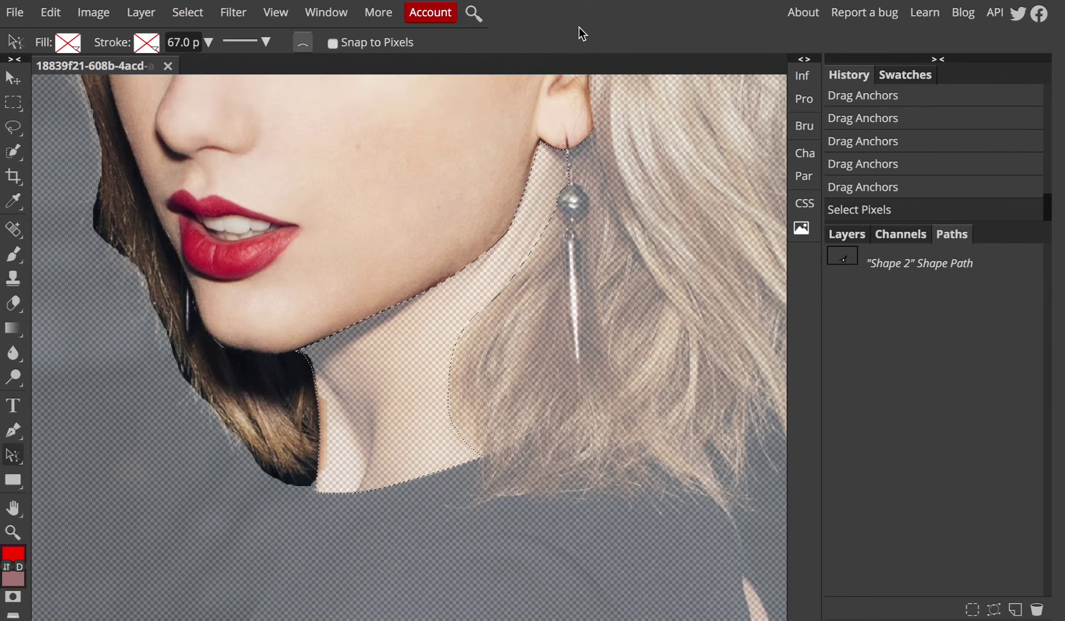
Copy the selected neck area from the swift copy layer to a new layer and set its opacity to 100%.
click(845, 239)
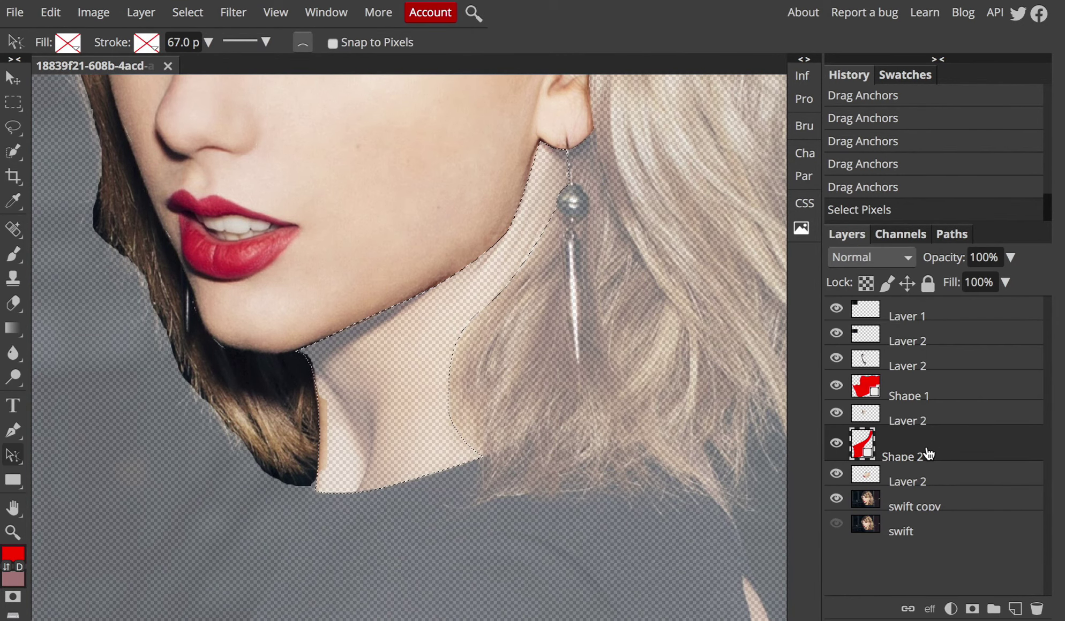
click(919, 507)
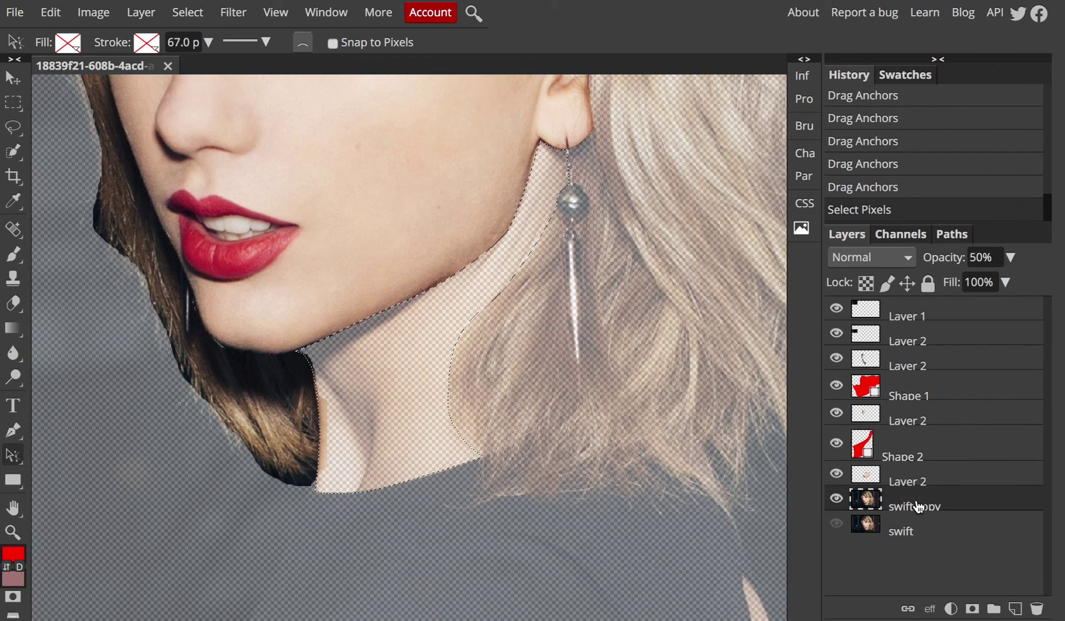
click(143, 12)
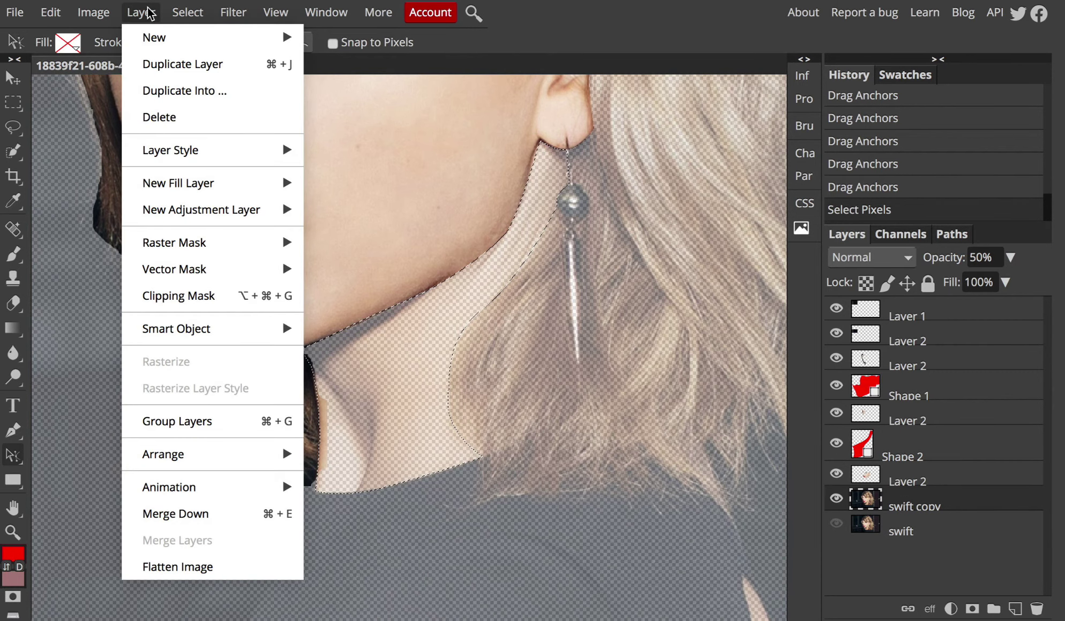
mouse_move(214, 37)
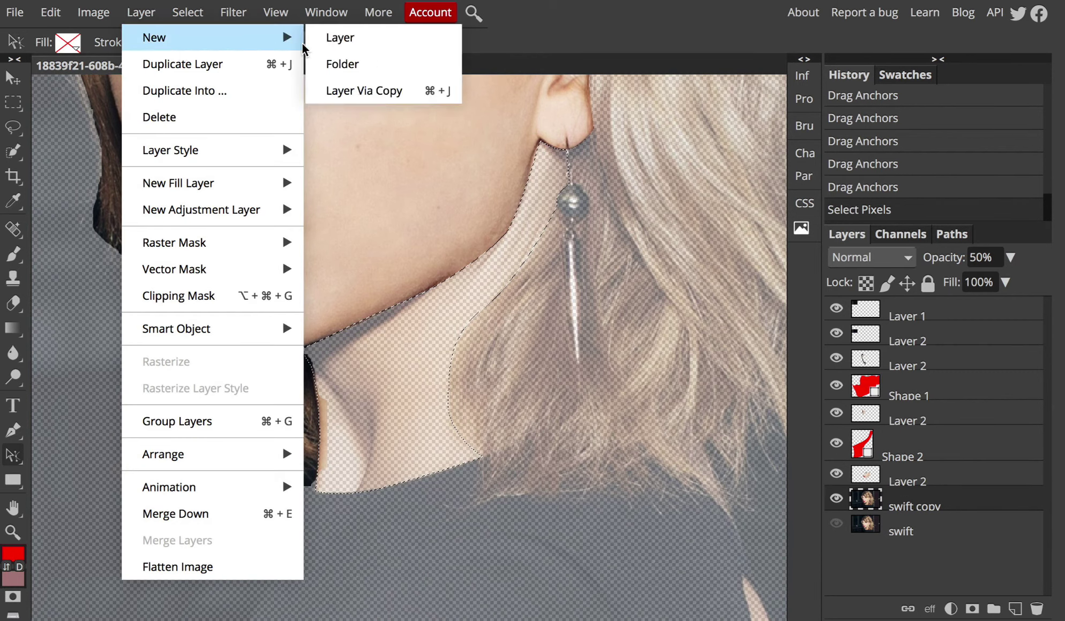
click(357, 95)
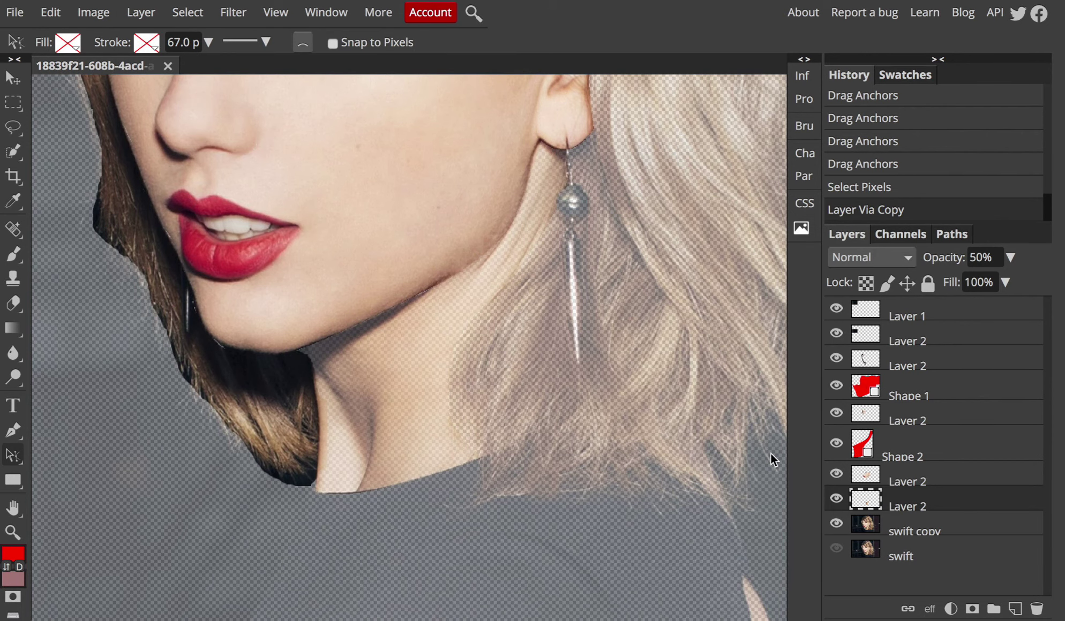
click(1011, 258)
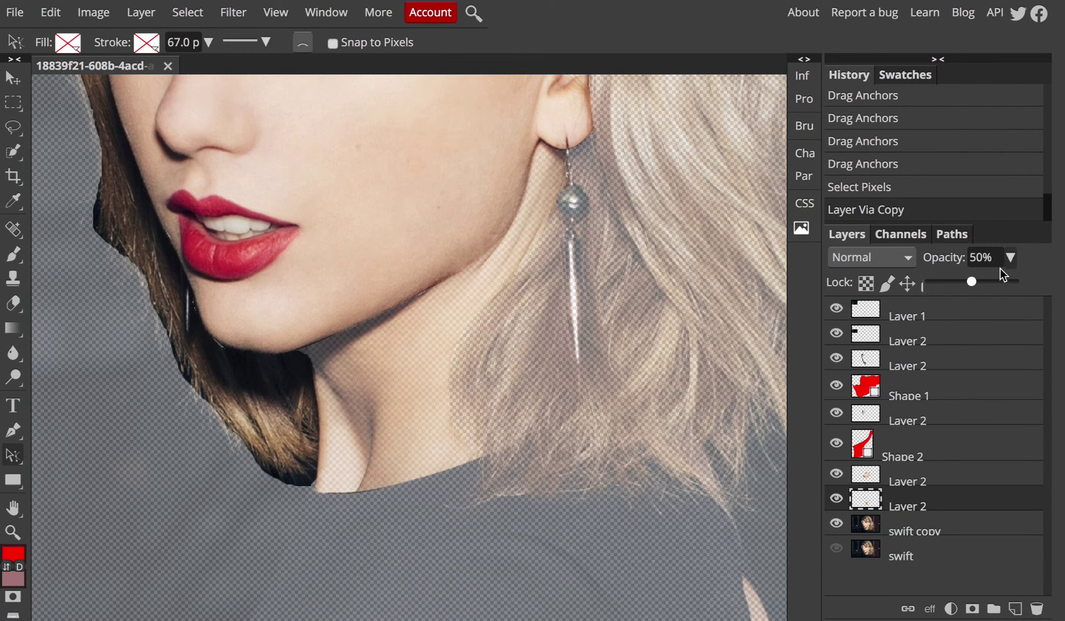
drag(972, 283, 1014, 283)
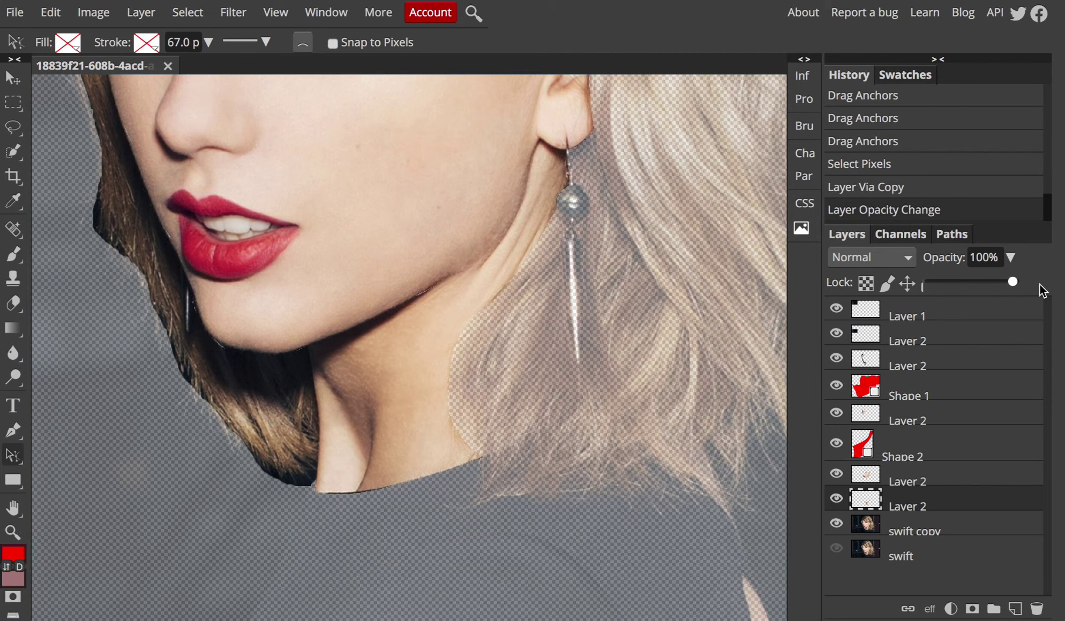
Hide and reshow the neck piece and the lower face piece to check their cuts in the full image.
click(834, 501)
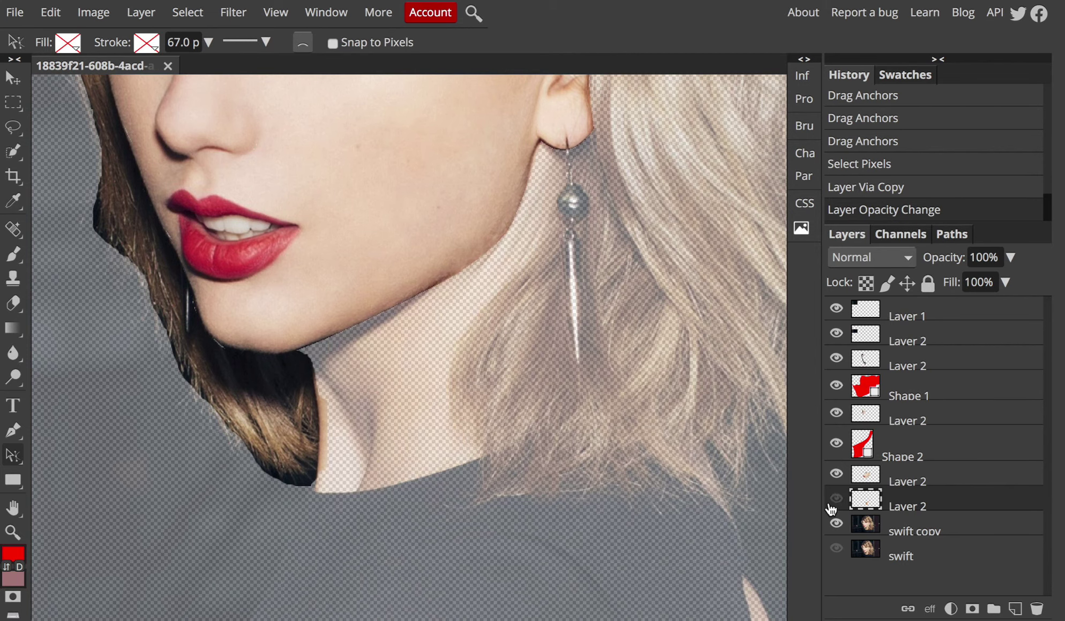
click(833, 501)
key(ctrl+0)
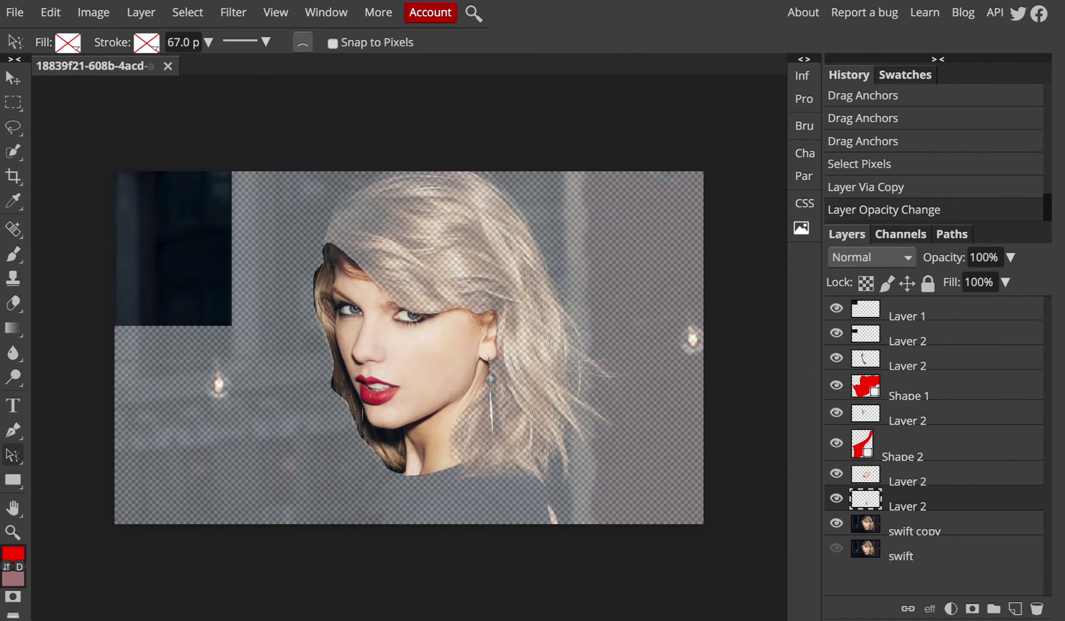
click(837, 498)
click(838, 498)
click(837, 498)
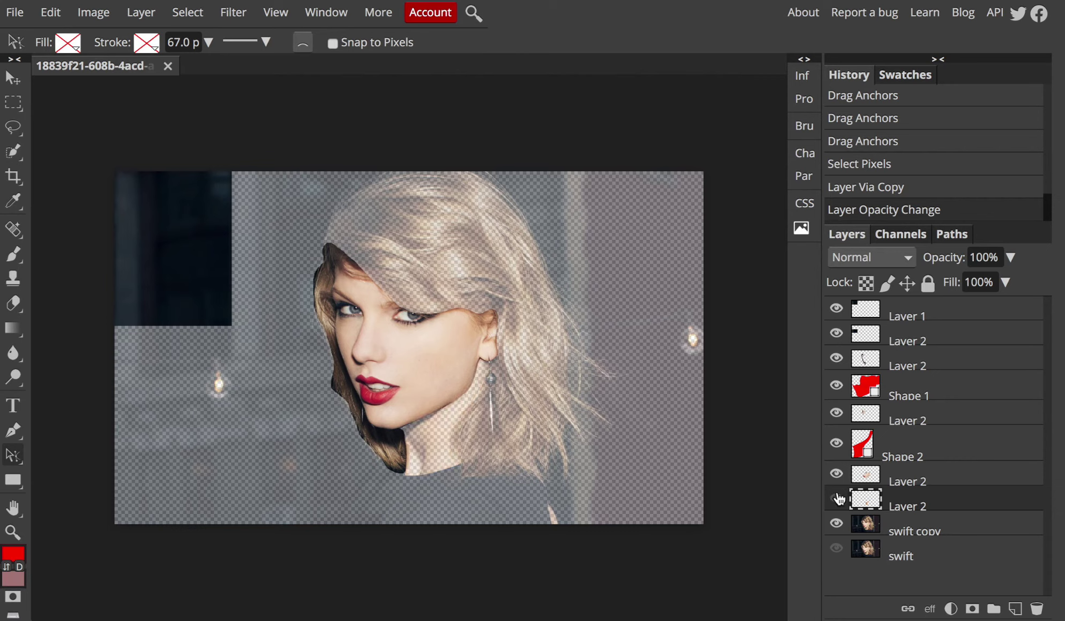
click(837, 475)
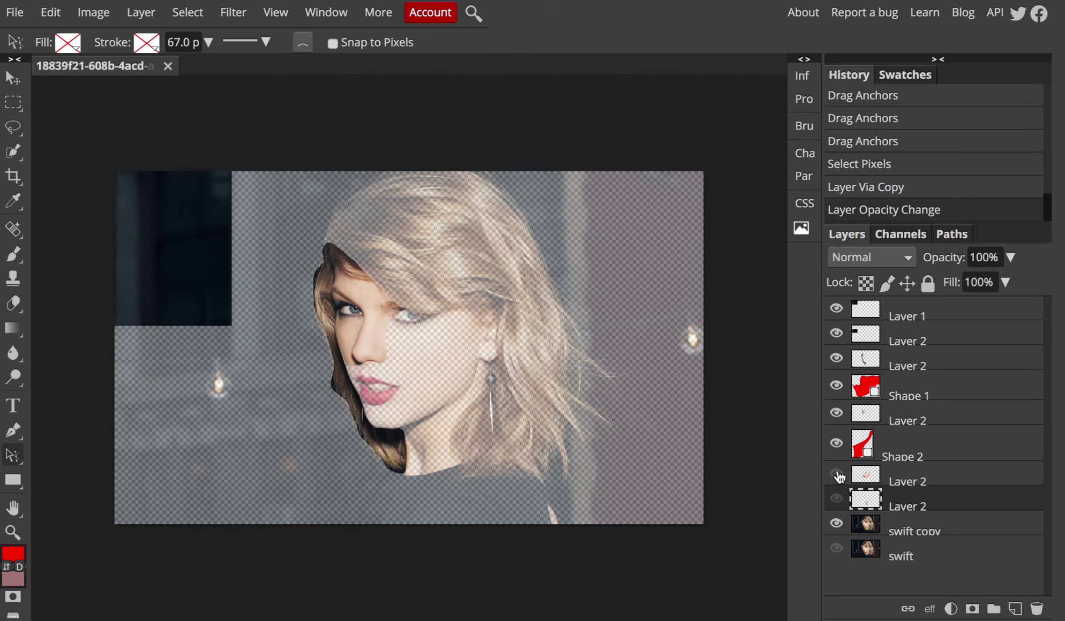
click(837, 475)
click(836, 498)
Hide and reshow the side hair, the eye and nose piece, and both rectangular pieces to review each cut.
click(837, 359)
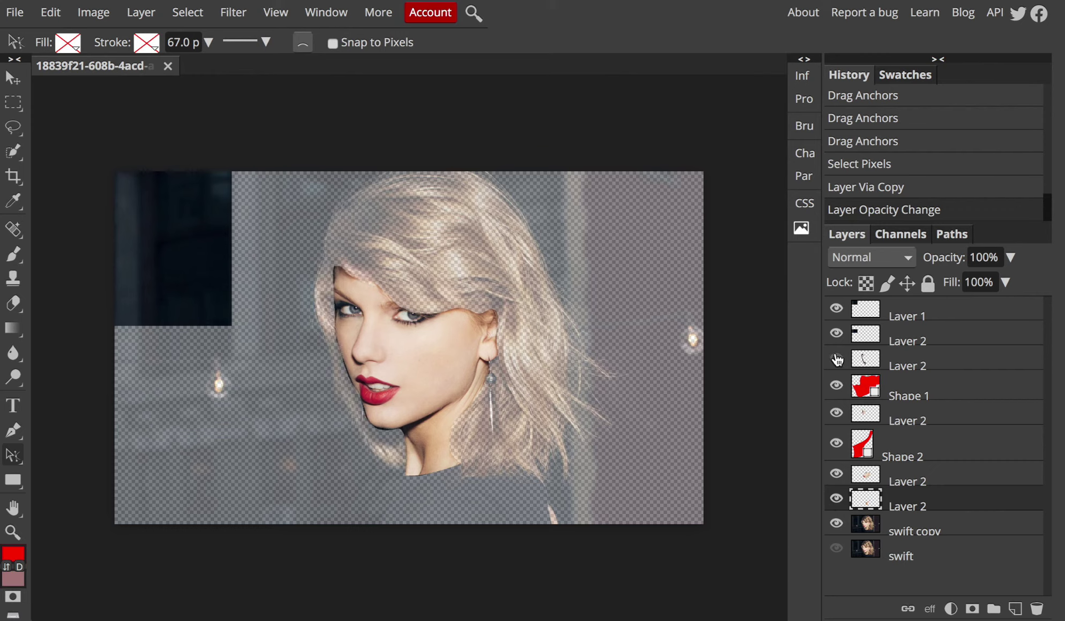
click(837, 359)
click(837, 359)
click(837, 359)
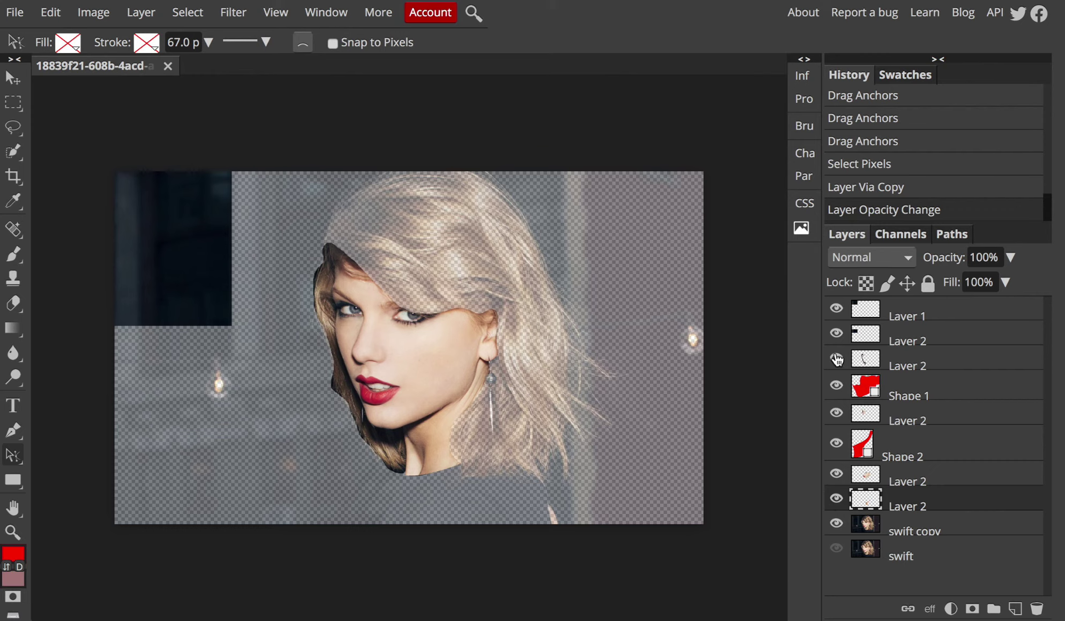
click(837, 359)
click(837, 359)
click(836, 413)
click(837, 413)
click(837, 413)
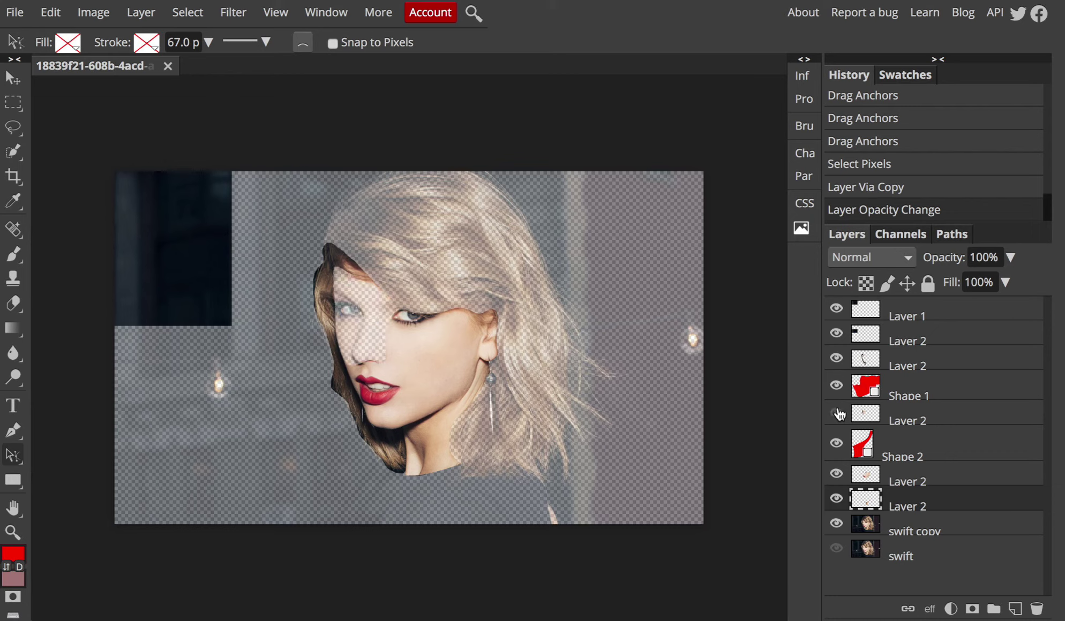
click(837, 413)
click(835, 334)
click(835, 335)
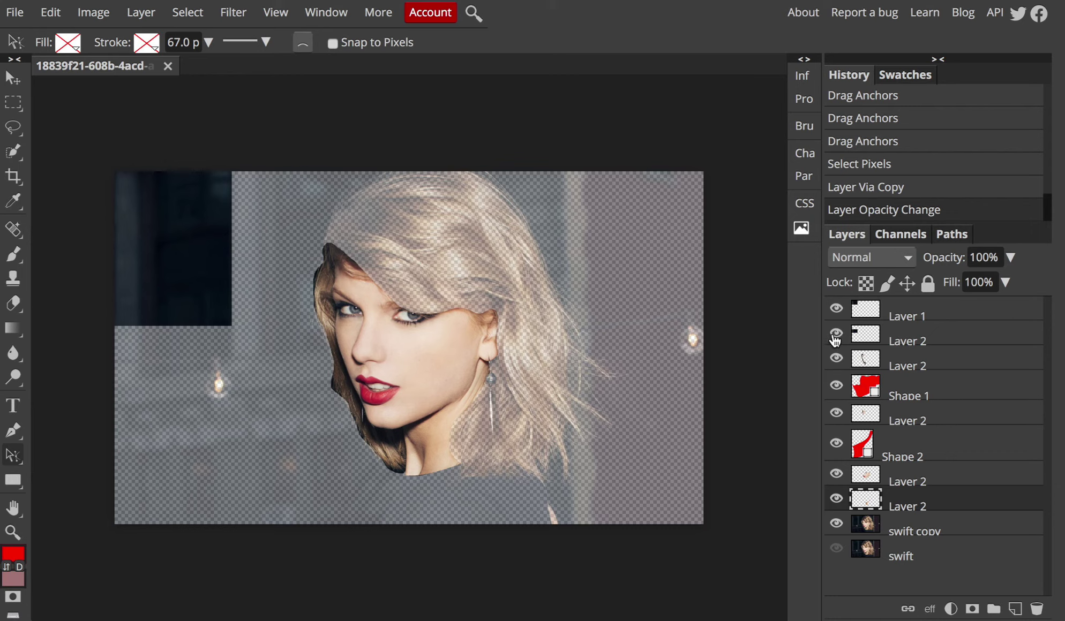
click(836, 309)
click(836, 309)
Shift the side hair piece slightly up and to the left with the Move tool.
click(911, 363)
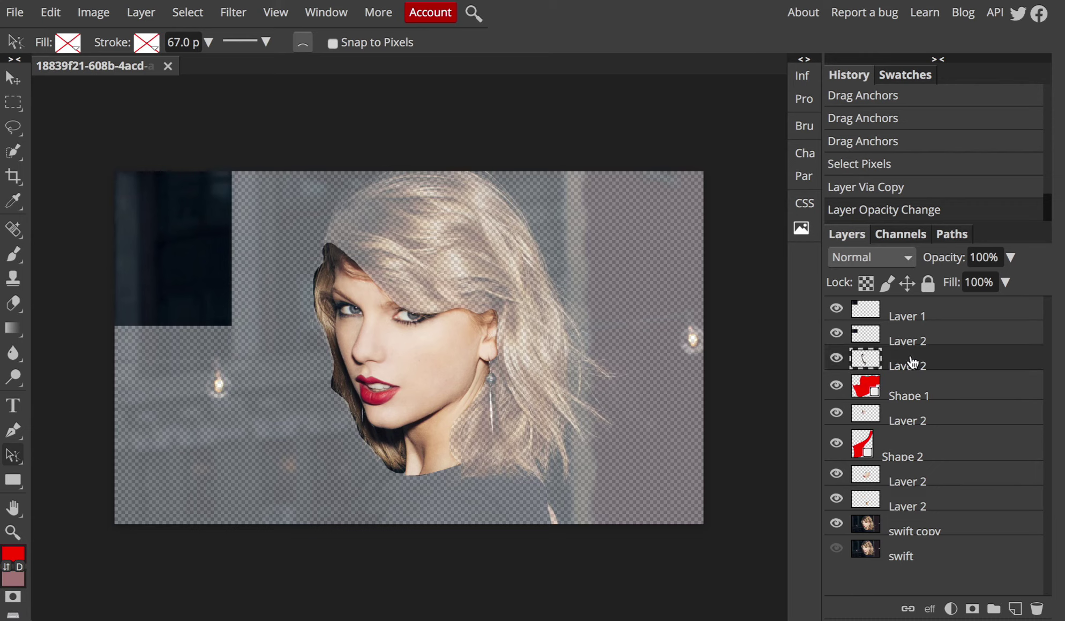
click(14, 79)
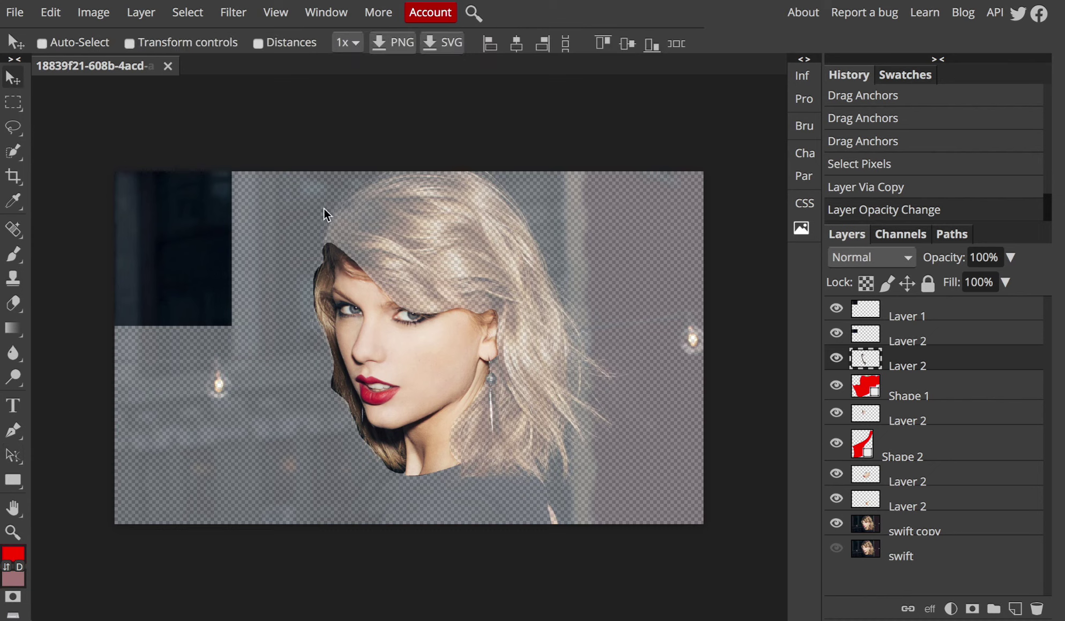
mouse_move(332, 331)
mouse_down()
mouse_move(353, 324)
mouse_move(270, 300)
mouse_move(370, 357)
mouse_move(304, 354)
mouse_move(328, 298)
mouse_move(330, 327)
mouse_up()
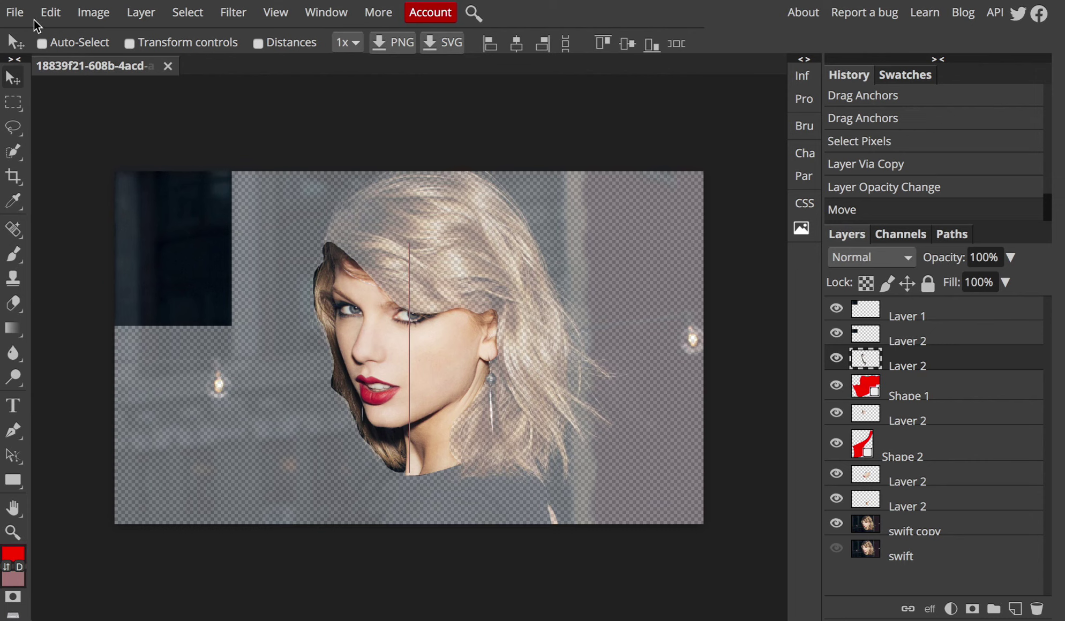
Examine the options for saving the puzzle as PSD and the available export formats.
click(13, 14)
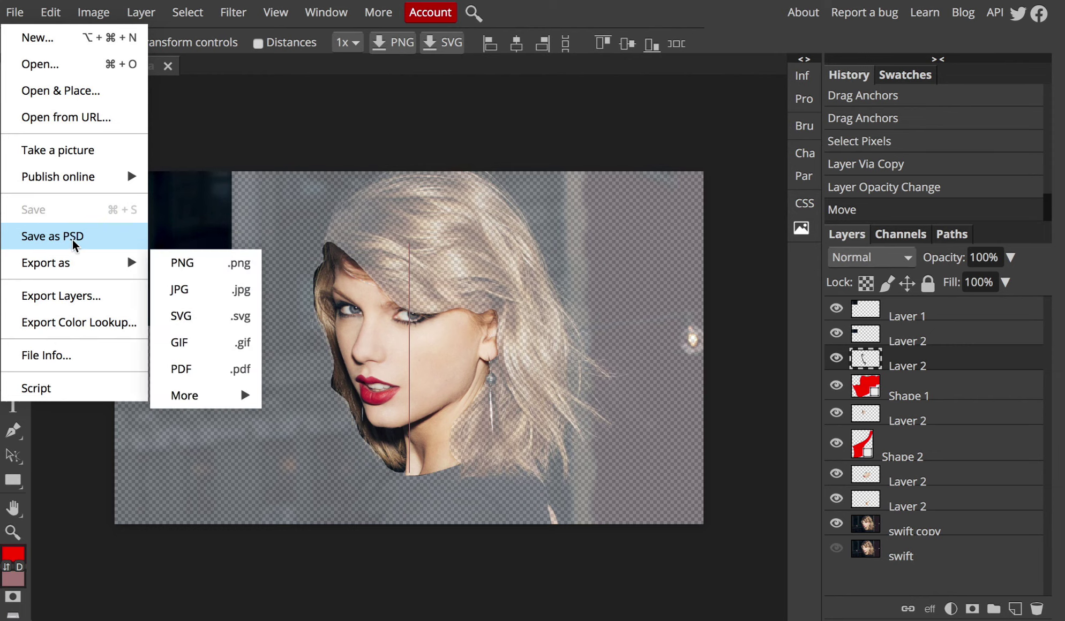
click(292, 117)
click(608, 0)
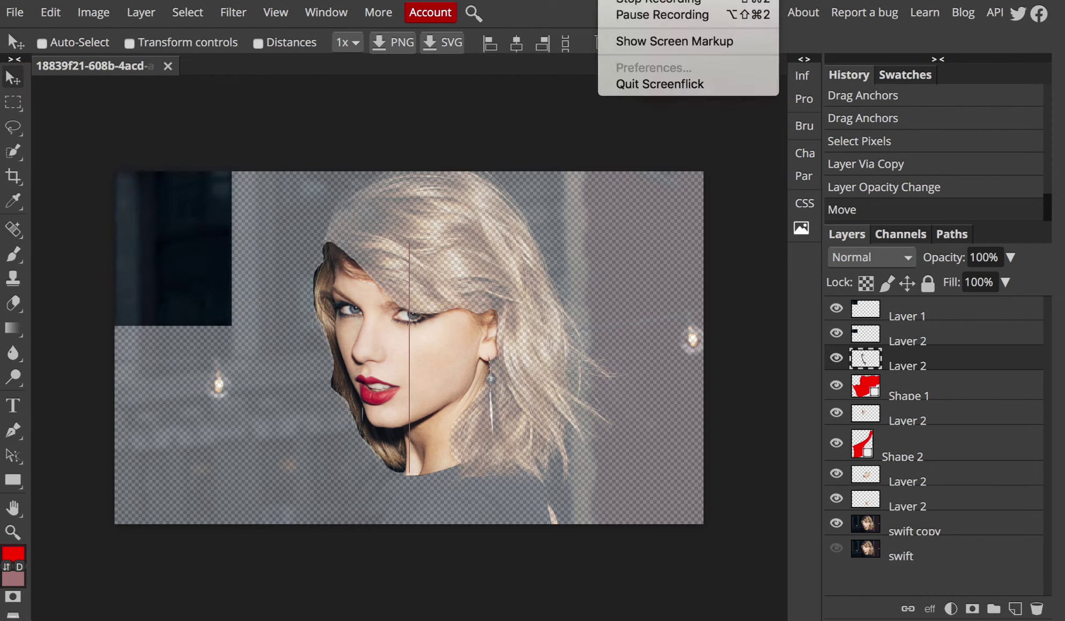